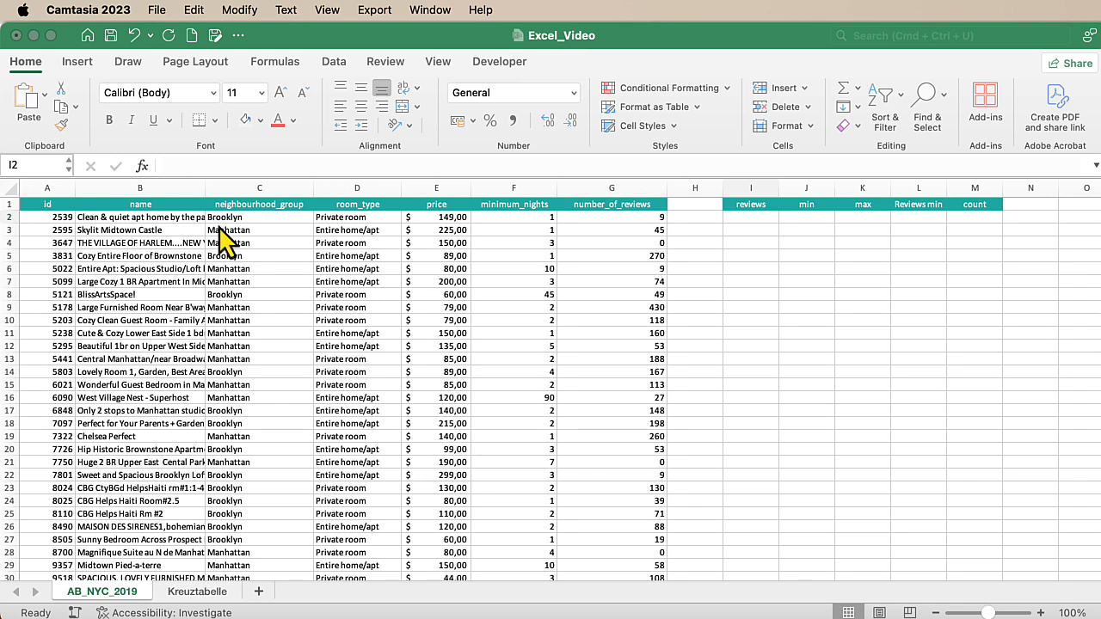
Look through the listing rows and the price, minimum_nights and number_of_reviews columns.
scroll(215, 335, "down", 20)
scroll(213, 331, "up", 15)
scroll(215, 331, "up", 7)
left_click_drag(437, 188, 602, 184)
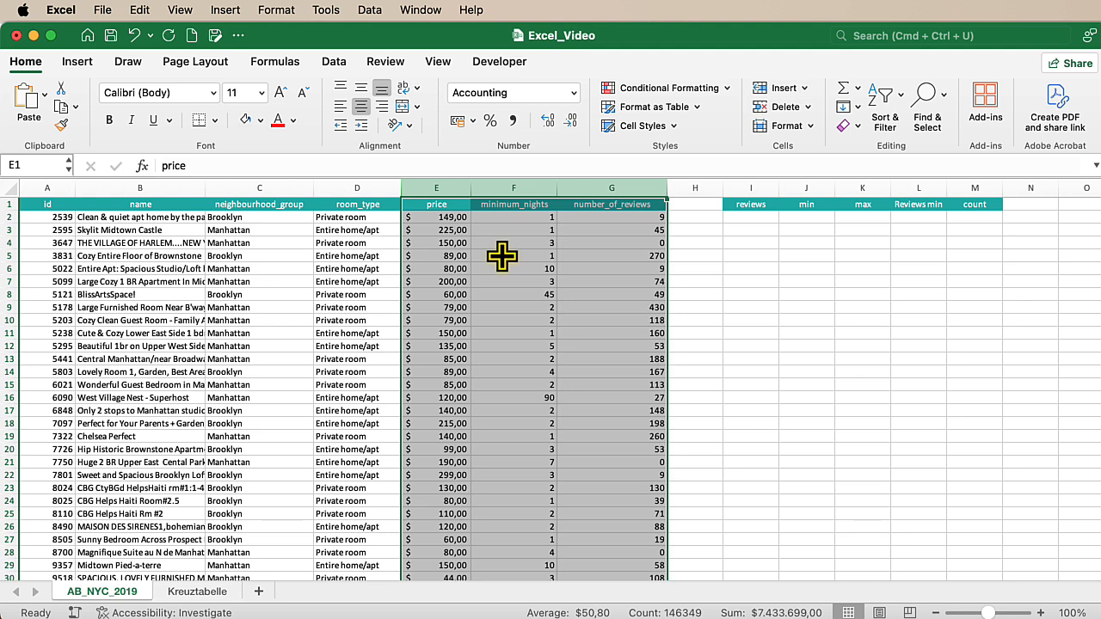
left_click(592, 255)
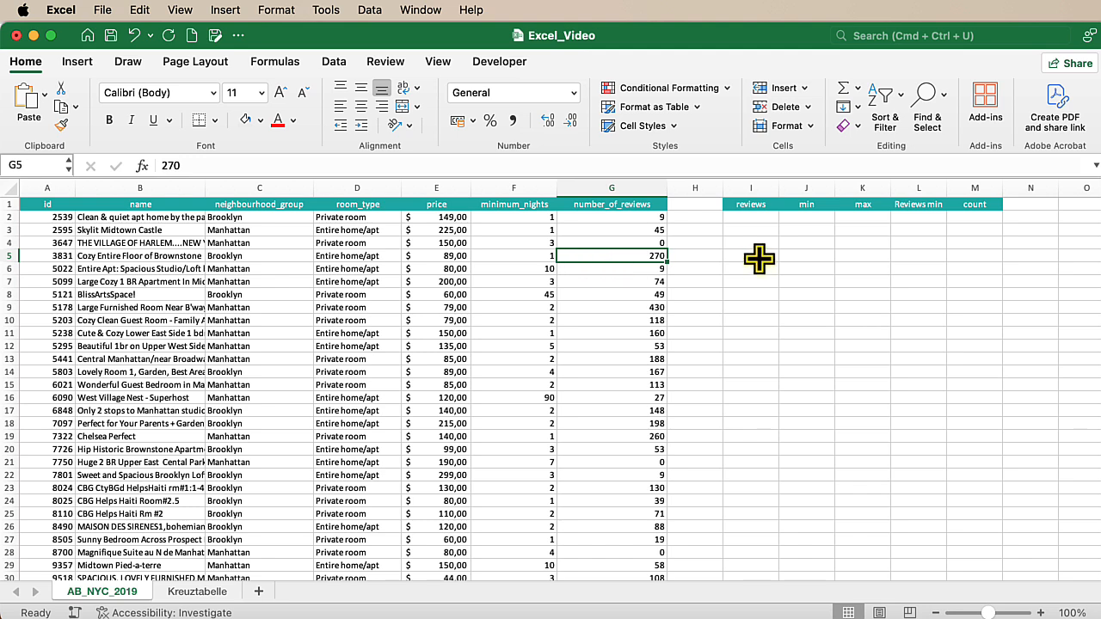
Enter 150 as the max value in cell K2.
left_click(857, 218)
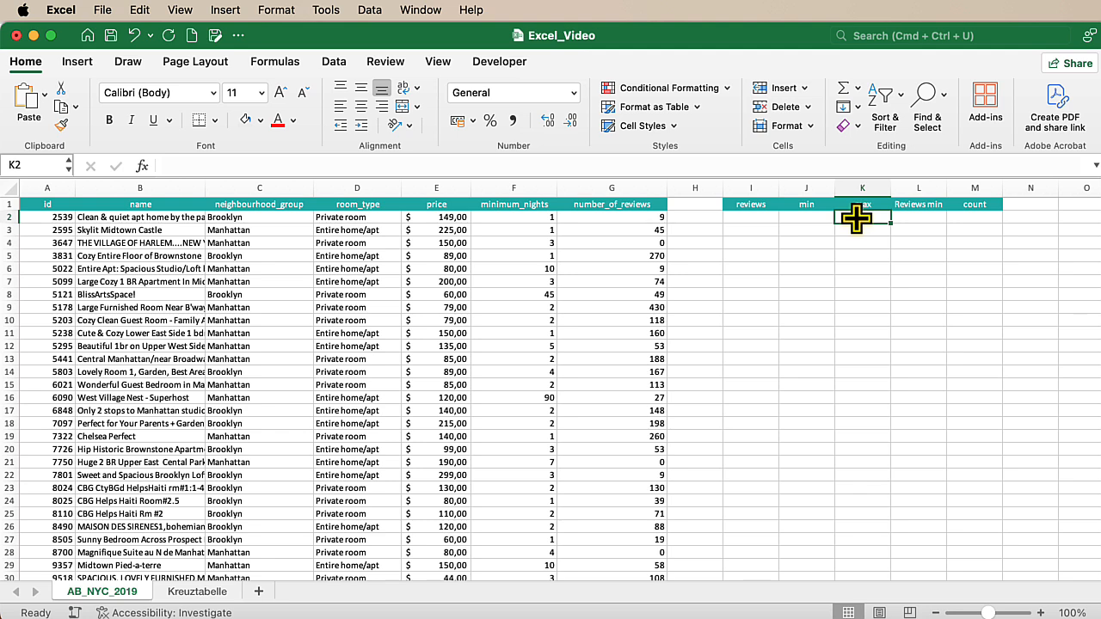
type("150")
key("Return")
Count the listings whose price equals the max value by entering =COUNTIF(E:E;K2) in M2.
left_click(972, 219)
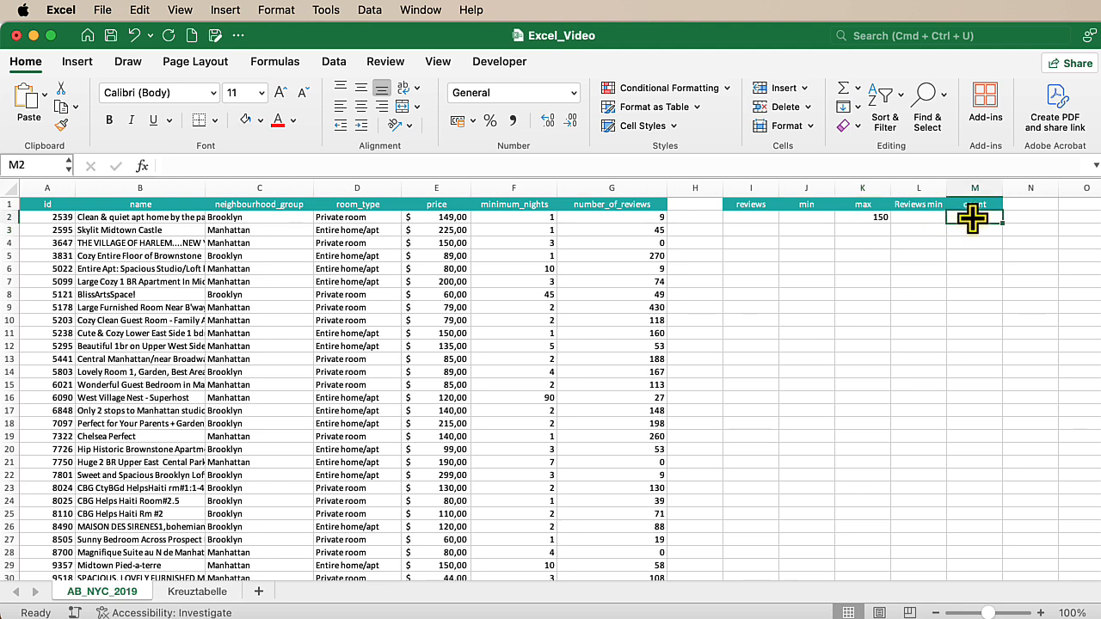
type("=")
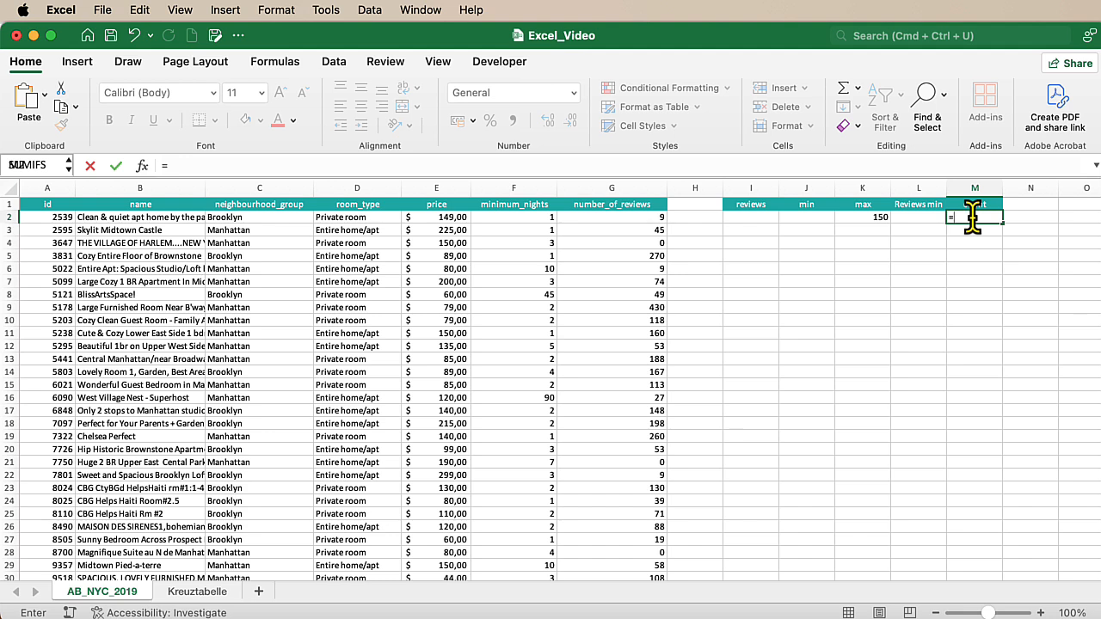
type("COUNT(")
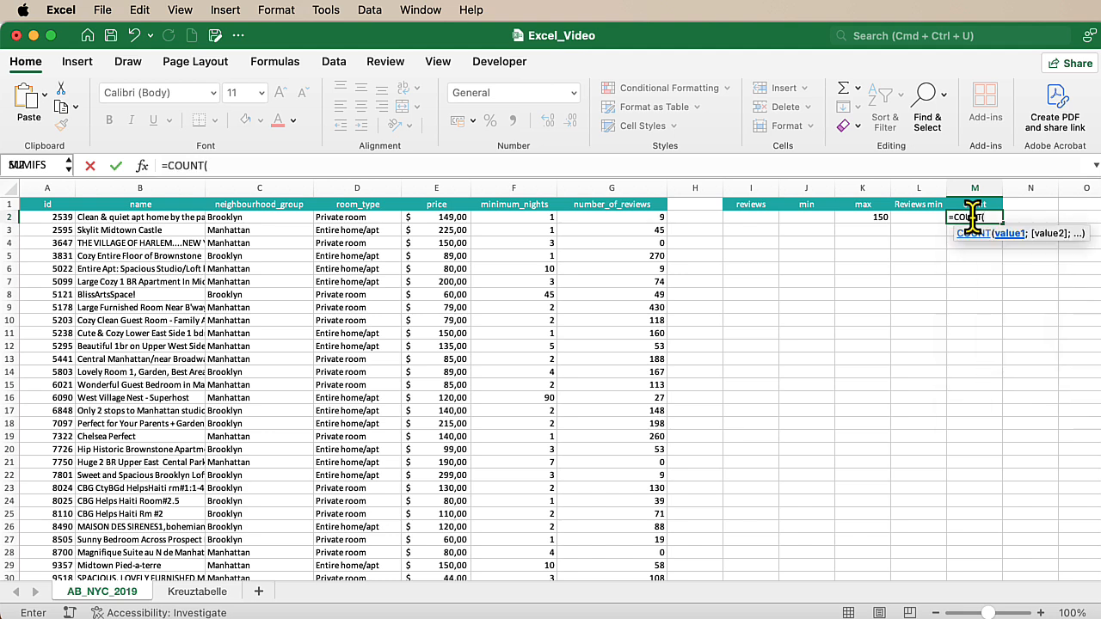
key("BackSpace")
type("IF(")
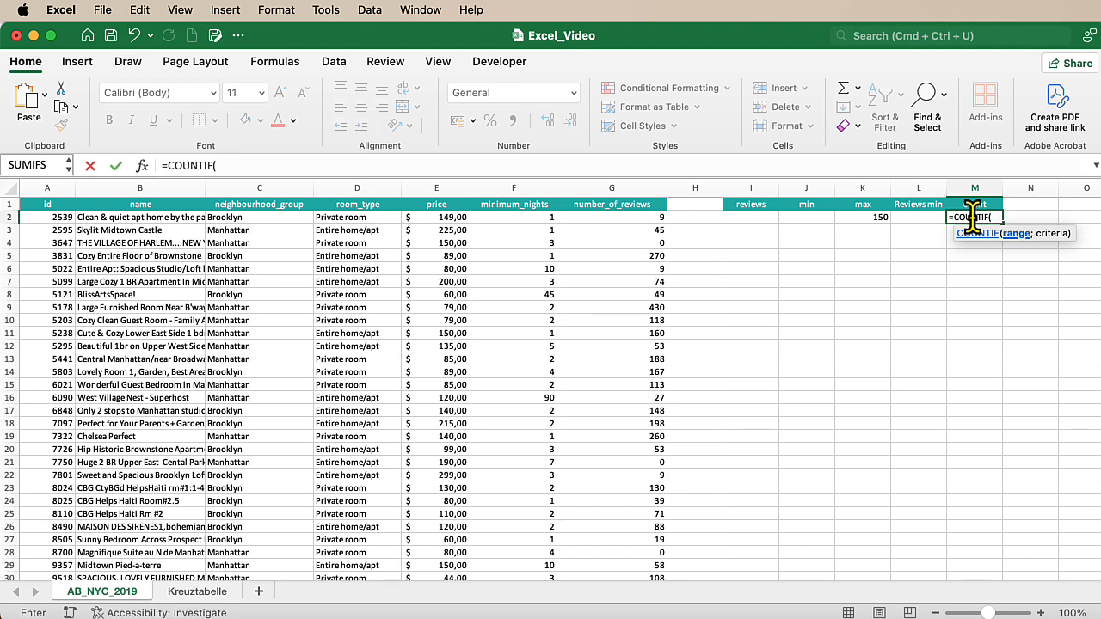
scroll(849, 263, "down", 1)
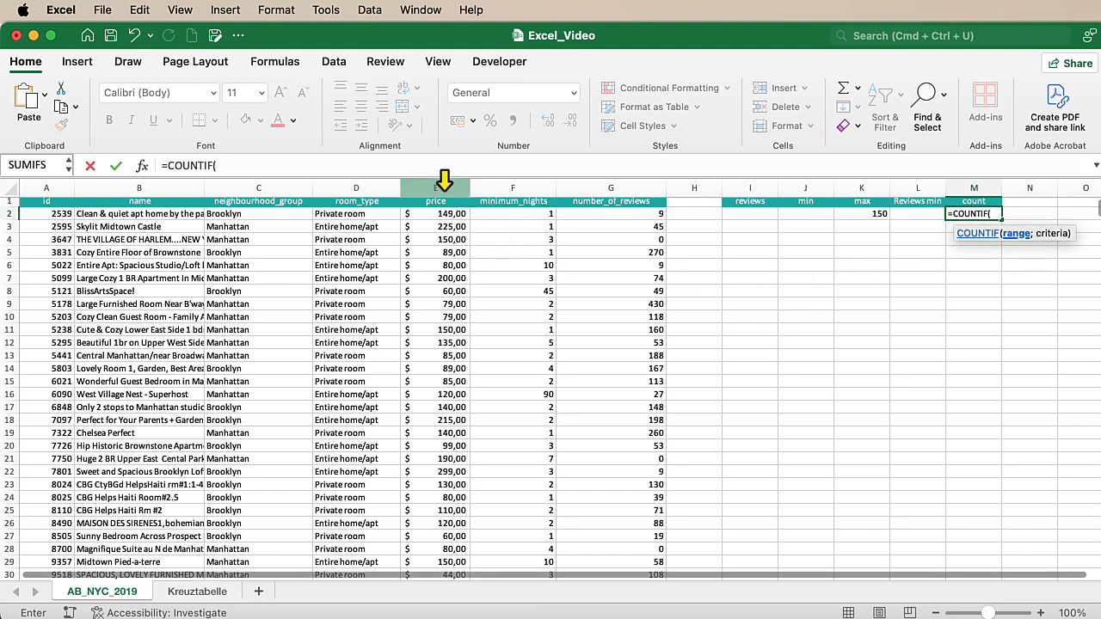
left_click(444, 181)
type(";")
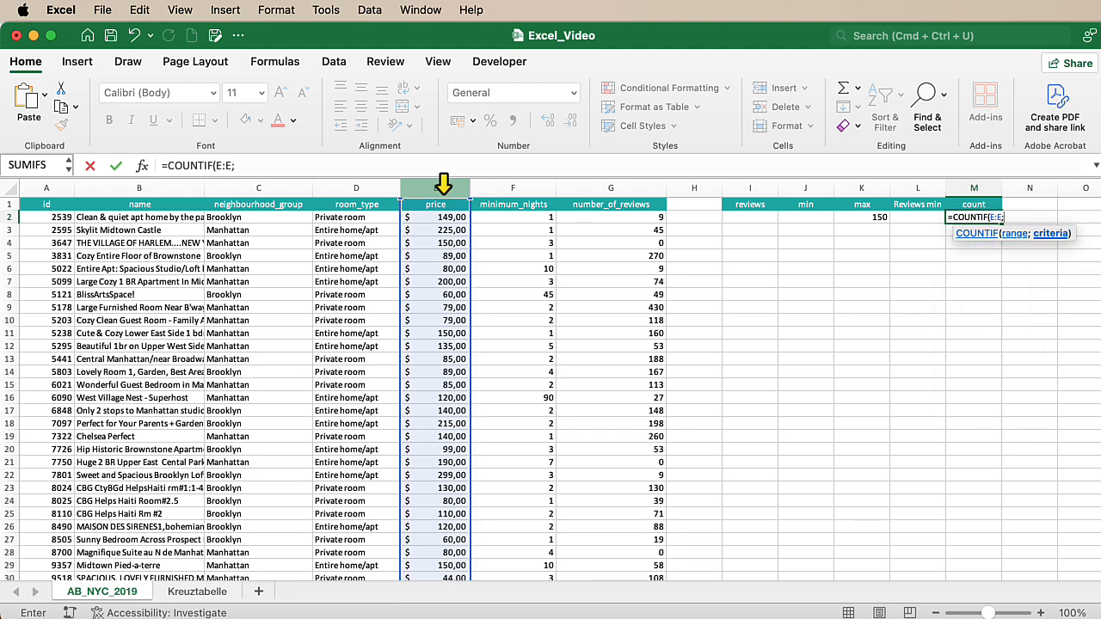
left_click(858, 220)
type(")")
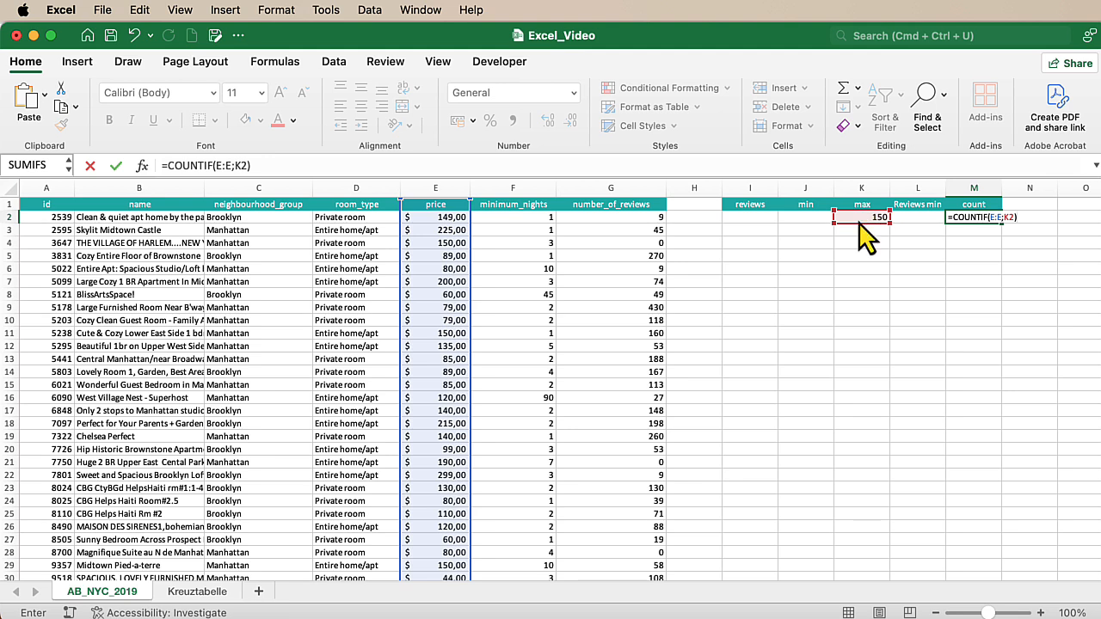
key("Return")
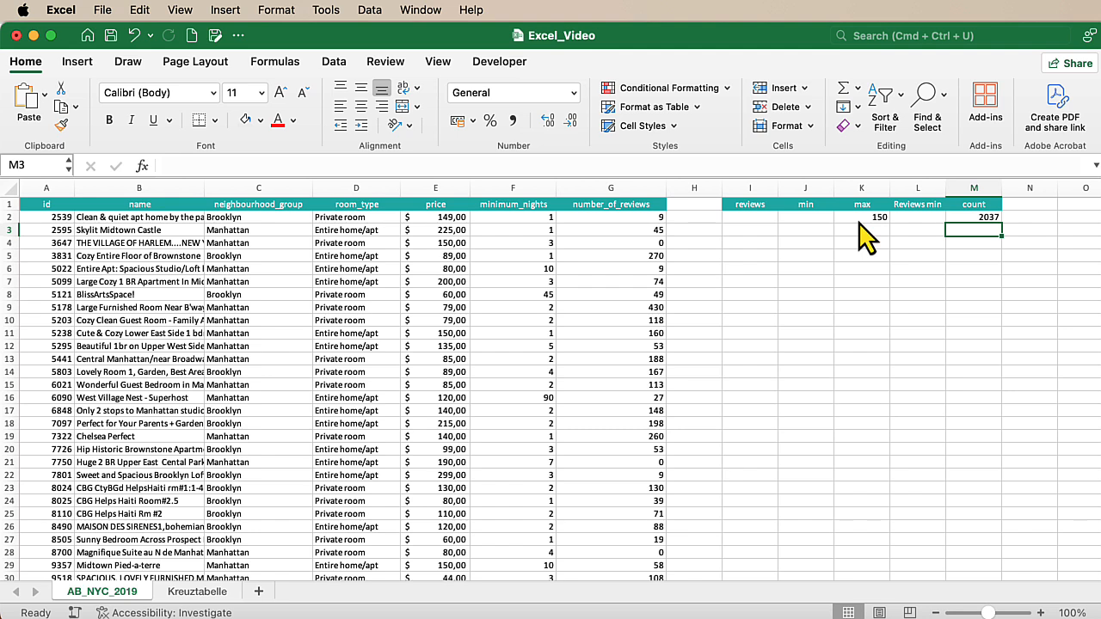
Compare the max value in K2 with the individual prices in E4 and E2.
left_click(858, 219)
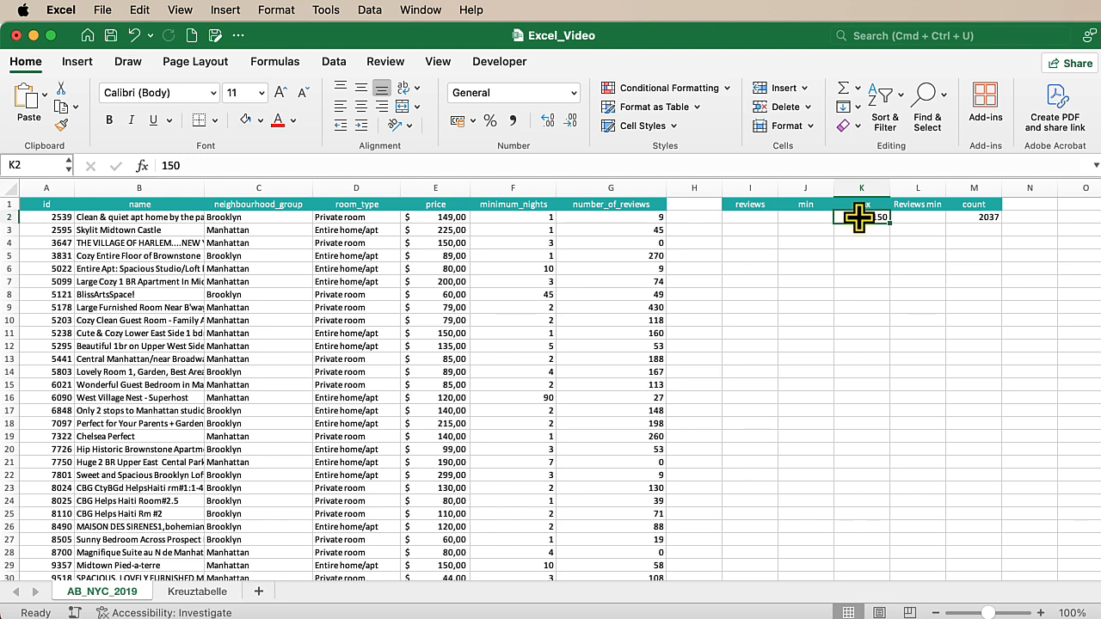
left_click(455, 244)
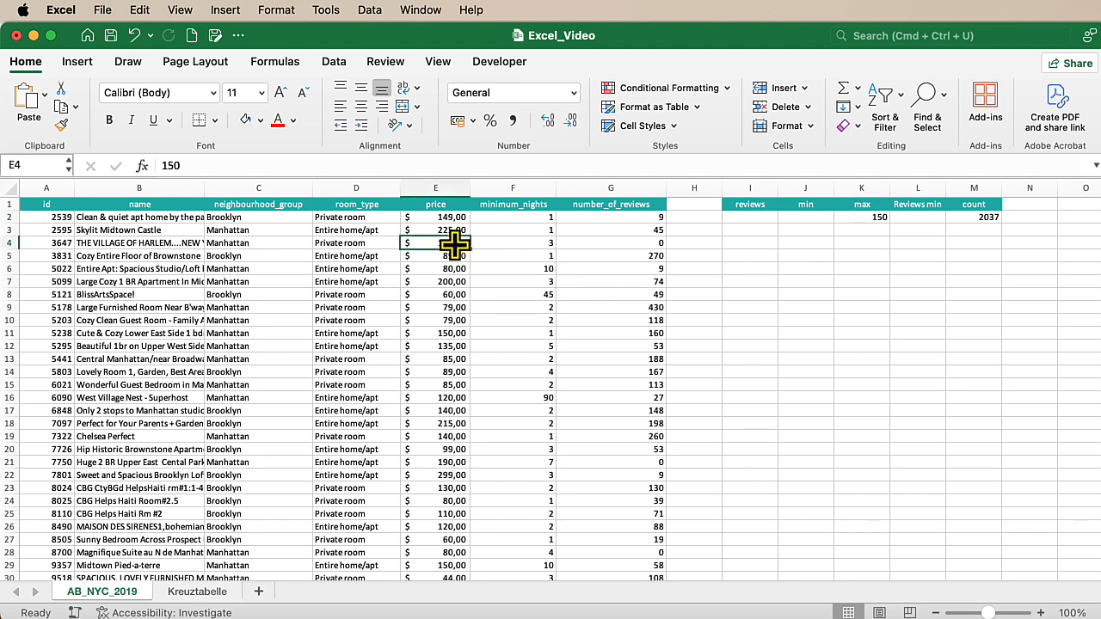
left_click(449, 220)
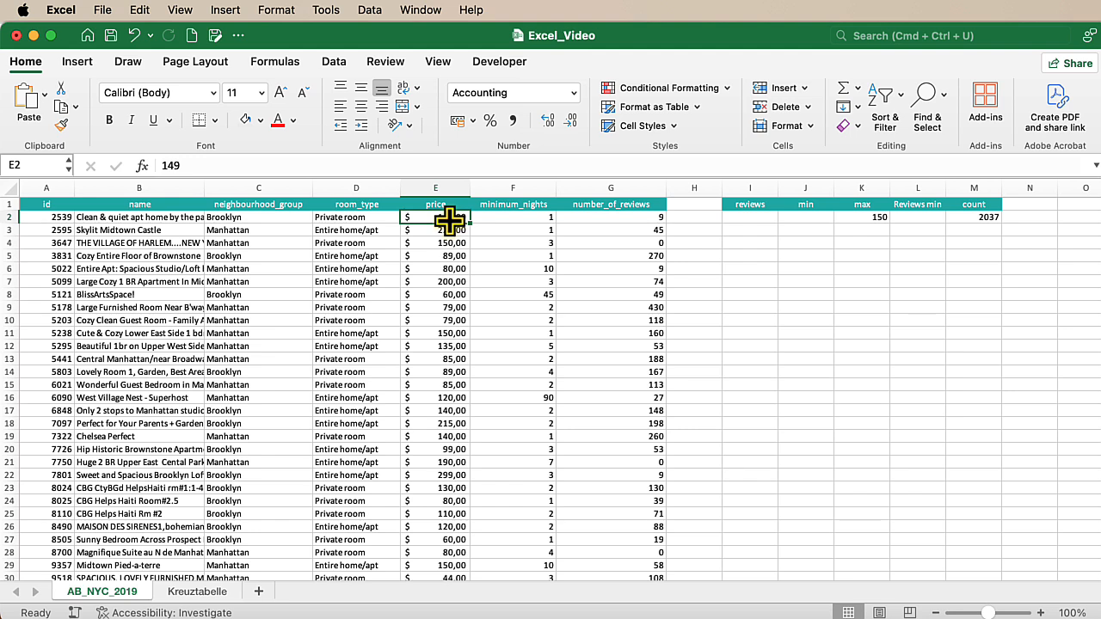
Try to change the criterion of the COUNTIF formula in M2 to <=K2, without quotation marks.
left_click(976, 220)
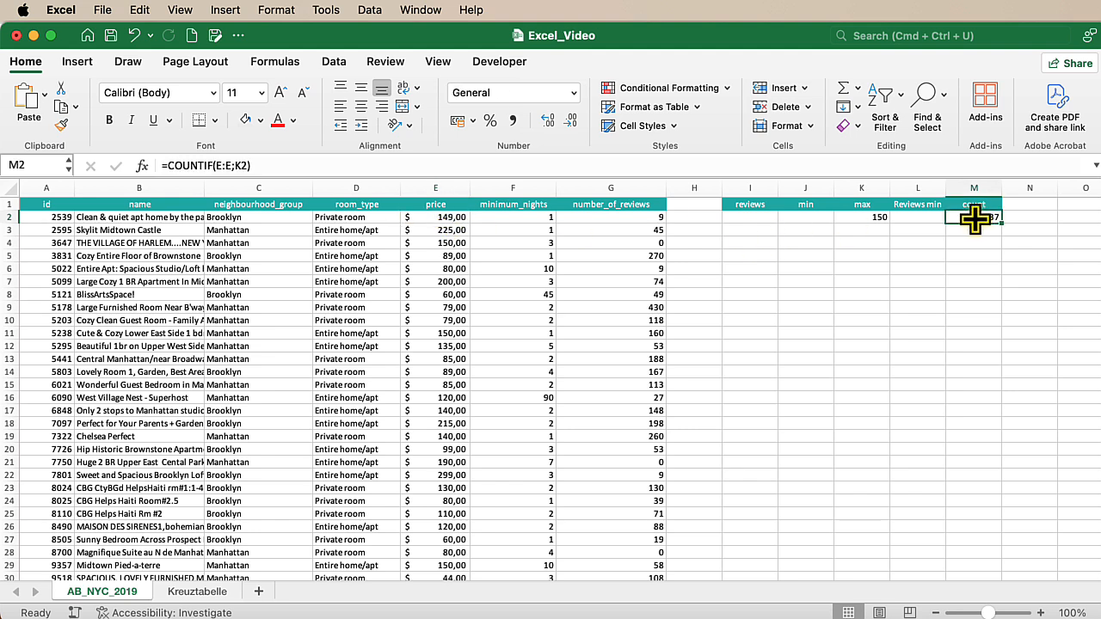
left_click(235, 164)
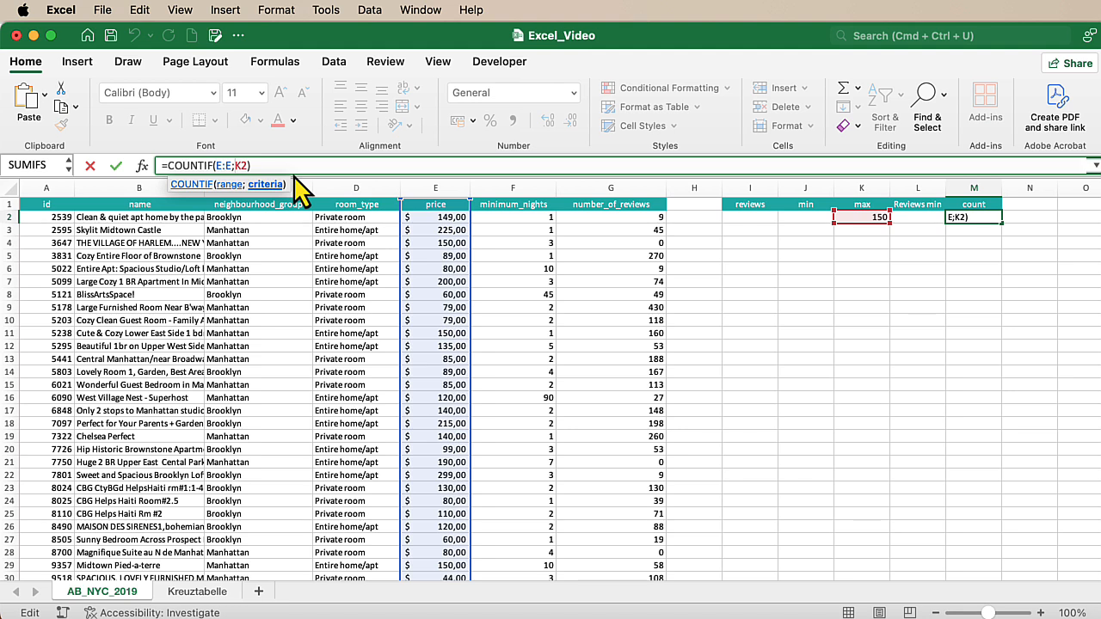
type(">=")
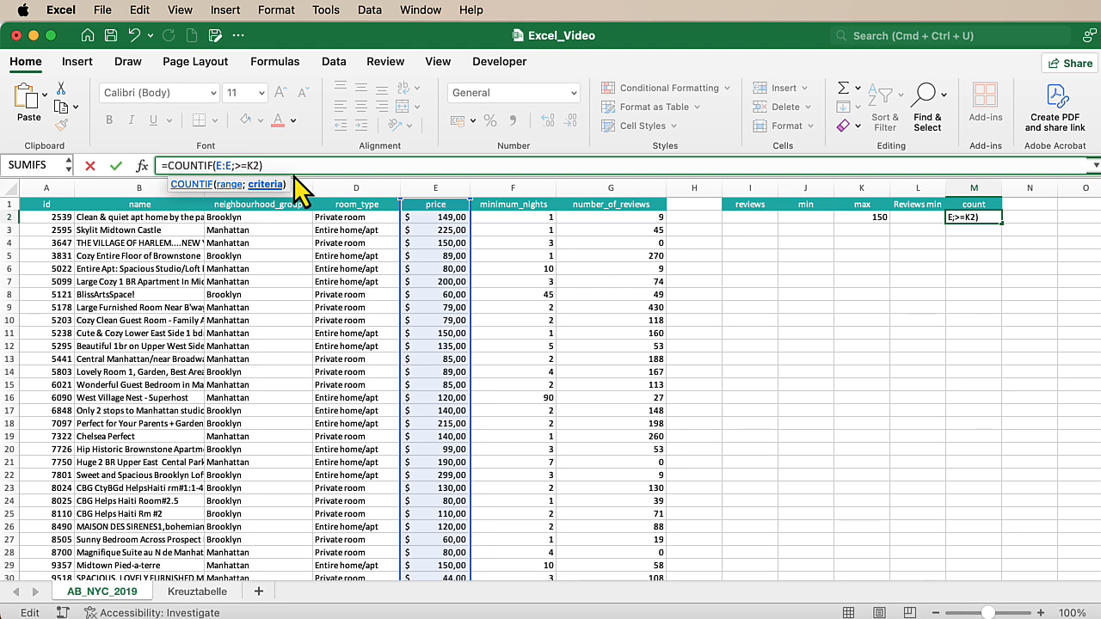
key("BackSpace")
key("BackSpace")
type("<=")
key("Return")
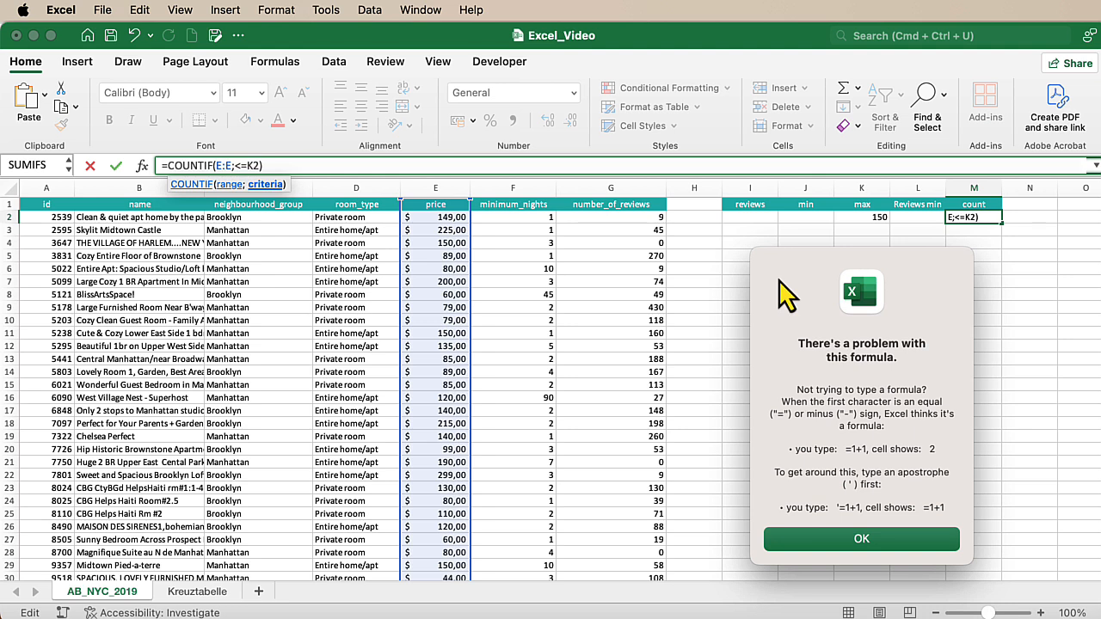
left_click(809, 537)
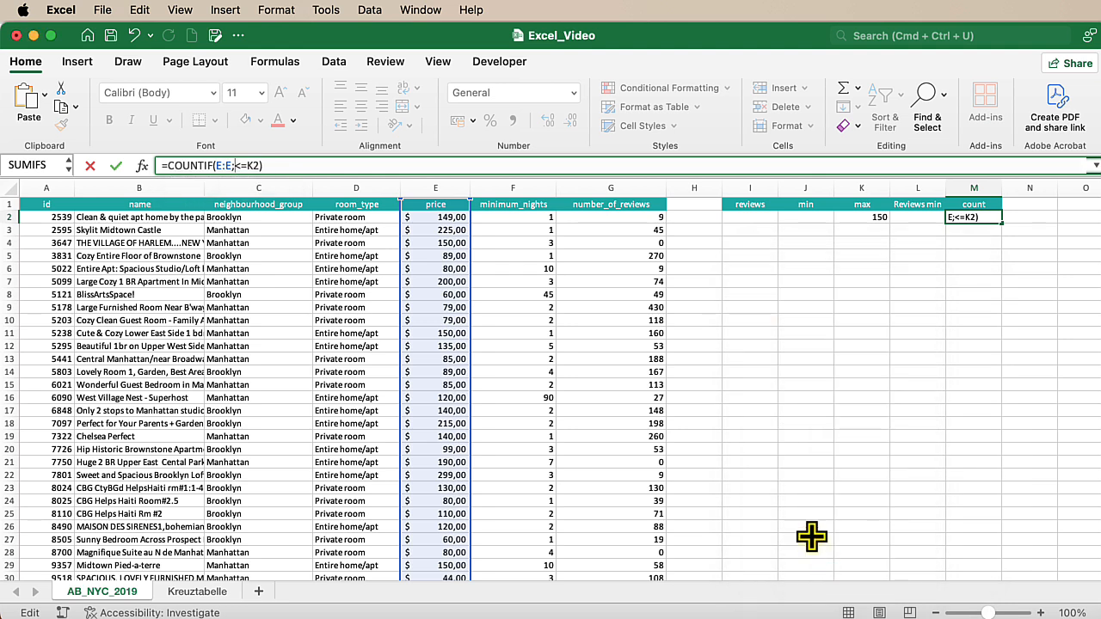
Put the operator in quotation marks and join it to the cell reference, making the formula =COUNTIF(E:E;"<="&K2).
left_click(236, 165)
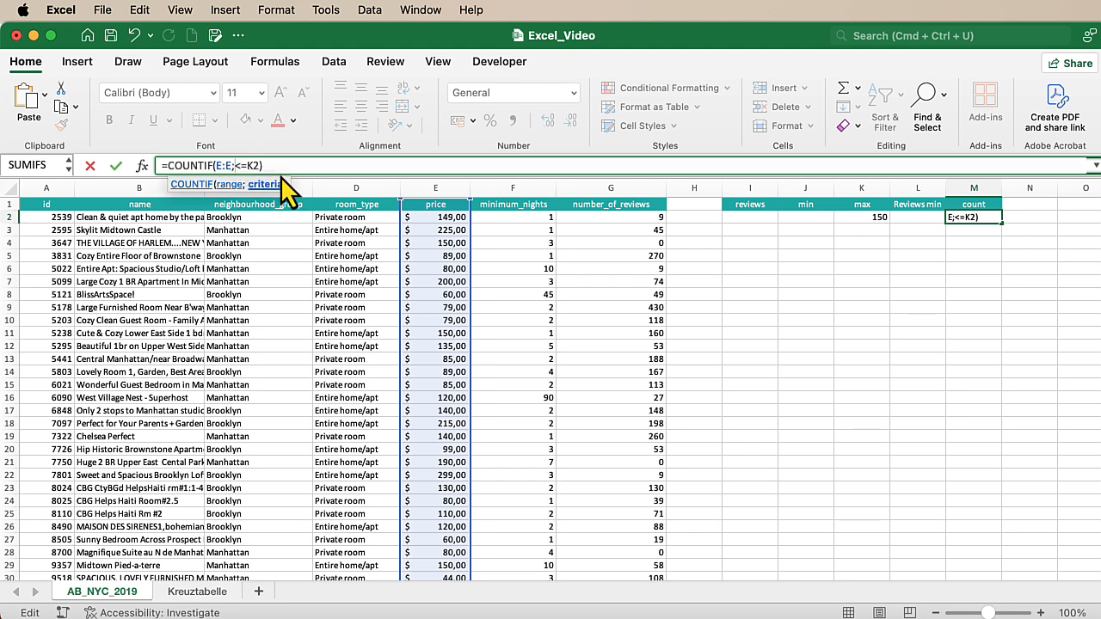
type("\"<=\"&")
key("Return")
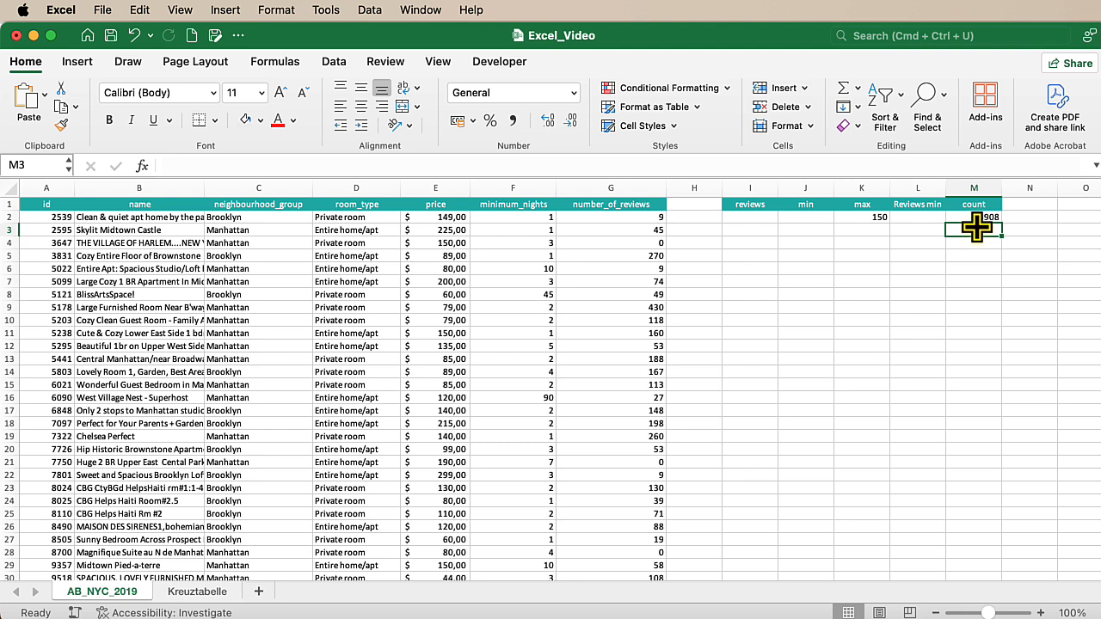
Enter the sample texts asdfasd in I11 and yxcv in J11.
left_click(760, 334)
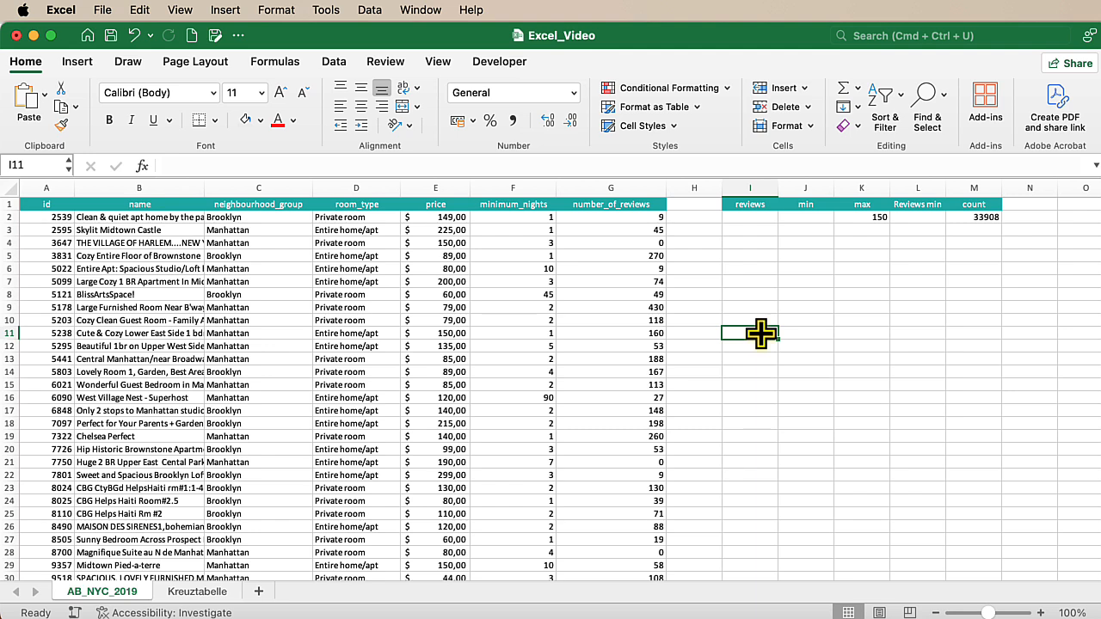
type("asdfasd")
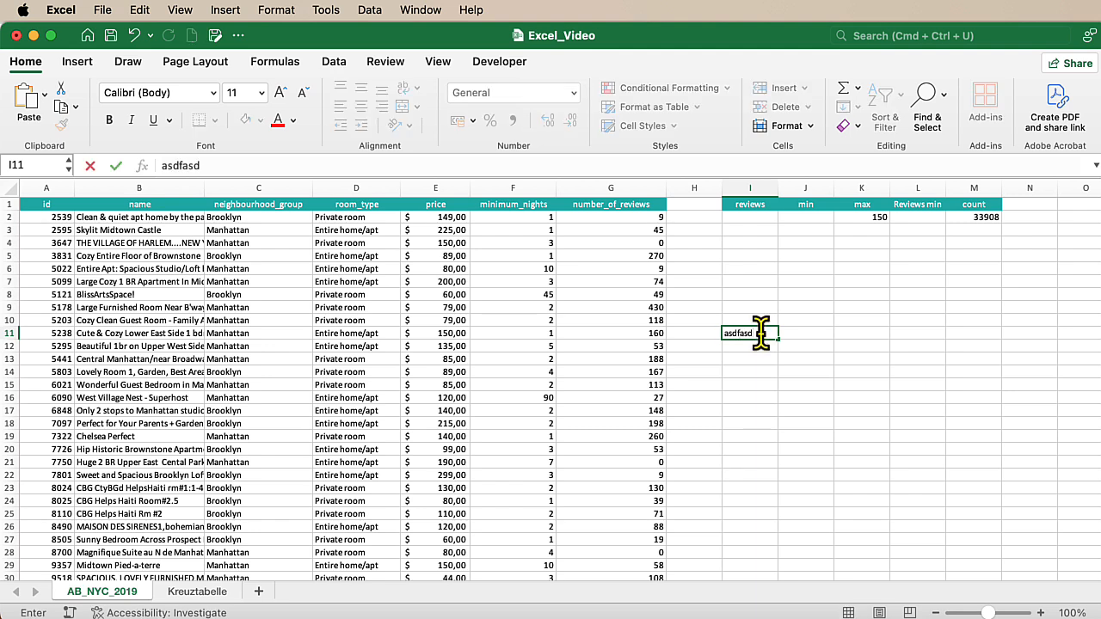
left_click(813, 338)
type("yxcv")
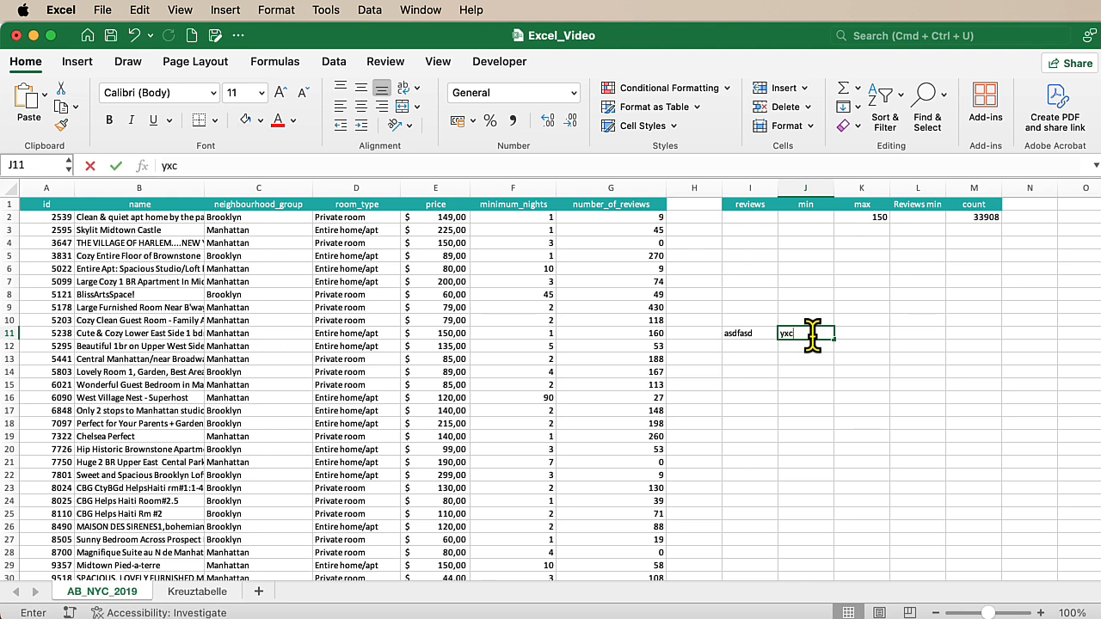
Join the two sample texts in K11 with =I11&J11, and clear the sample cells I11:K11.
left_click(864, 338)
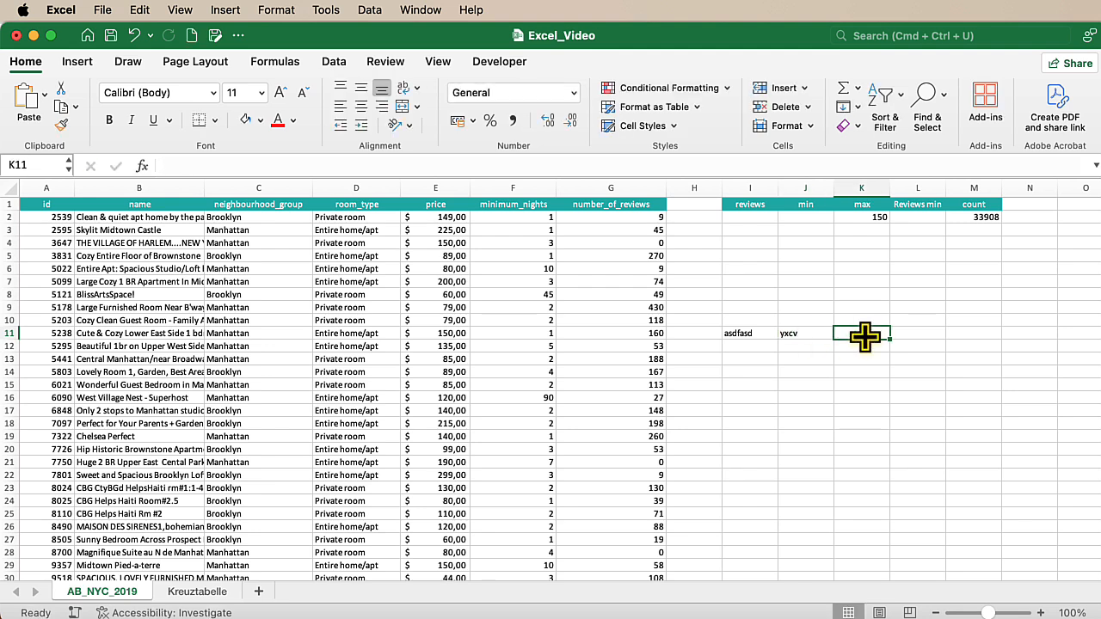
type("=")
left_click(738, 335)
type("&")
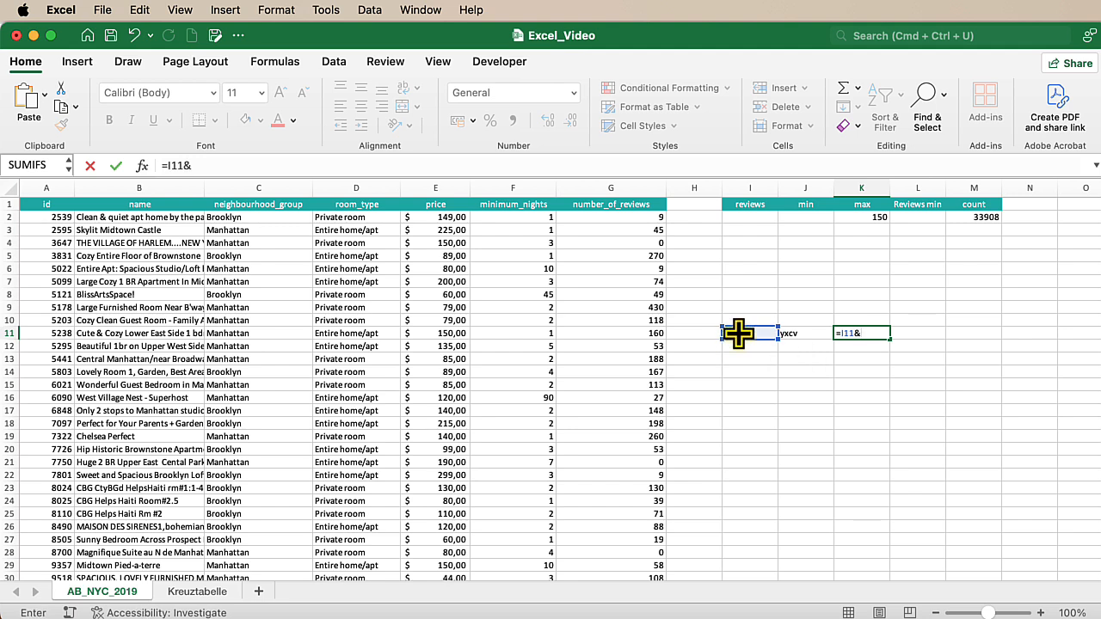
left_click(804, 335)
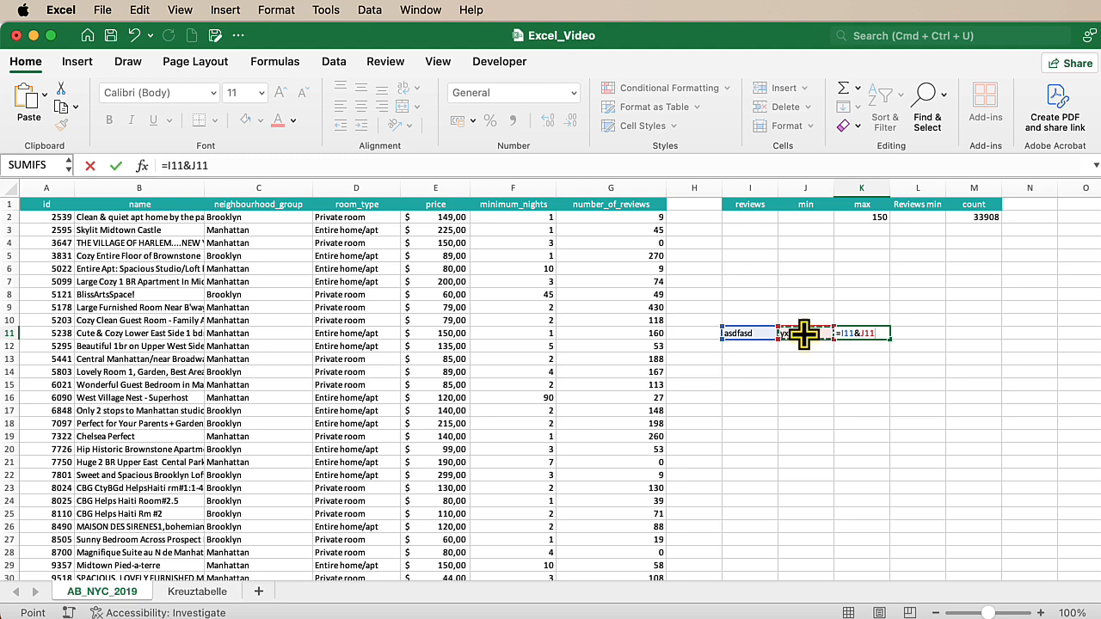
key("Return")
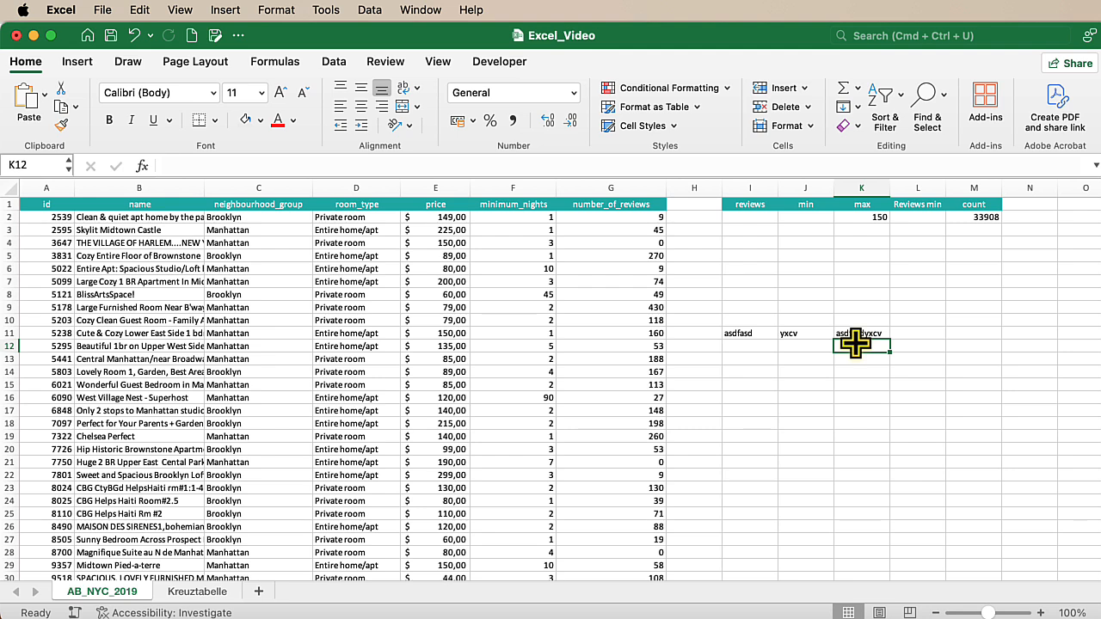
left_click_drag(752, 319, 892, 338)
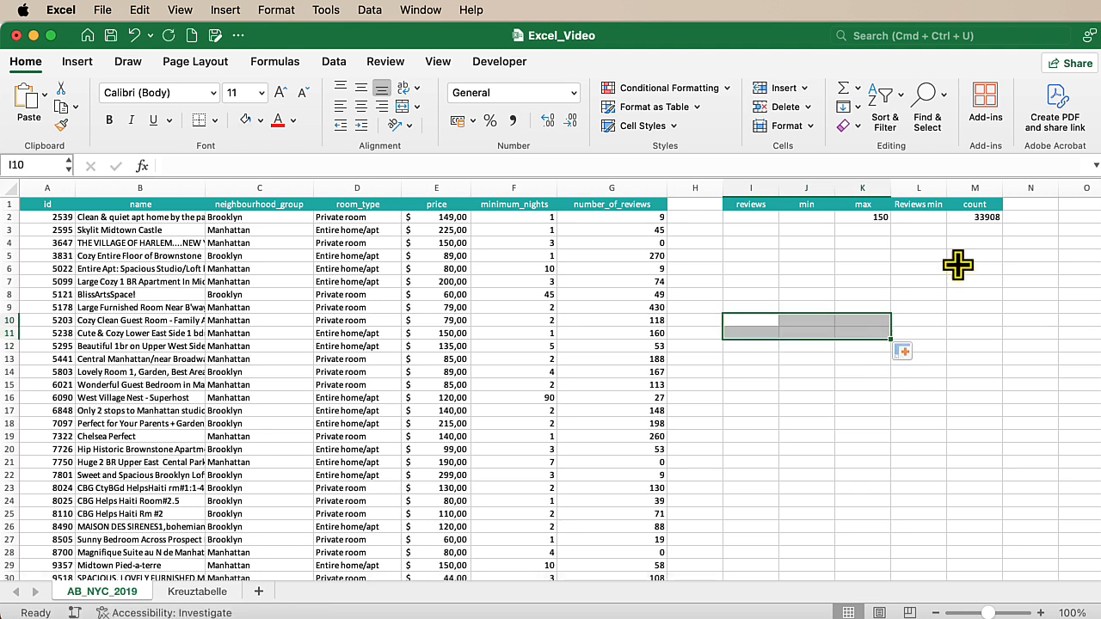
Check the count formula in M2 and test it with a max value of 200 in K2.
left_click(976, 216)
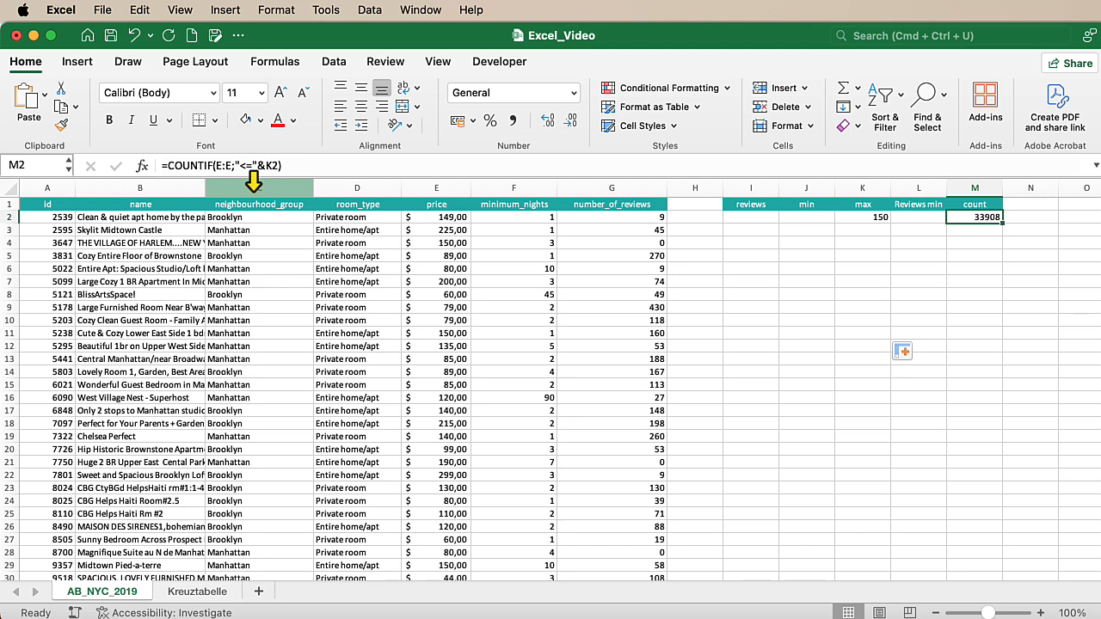
left_click(806, 372)
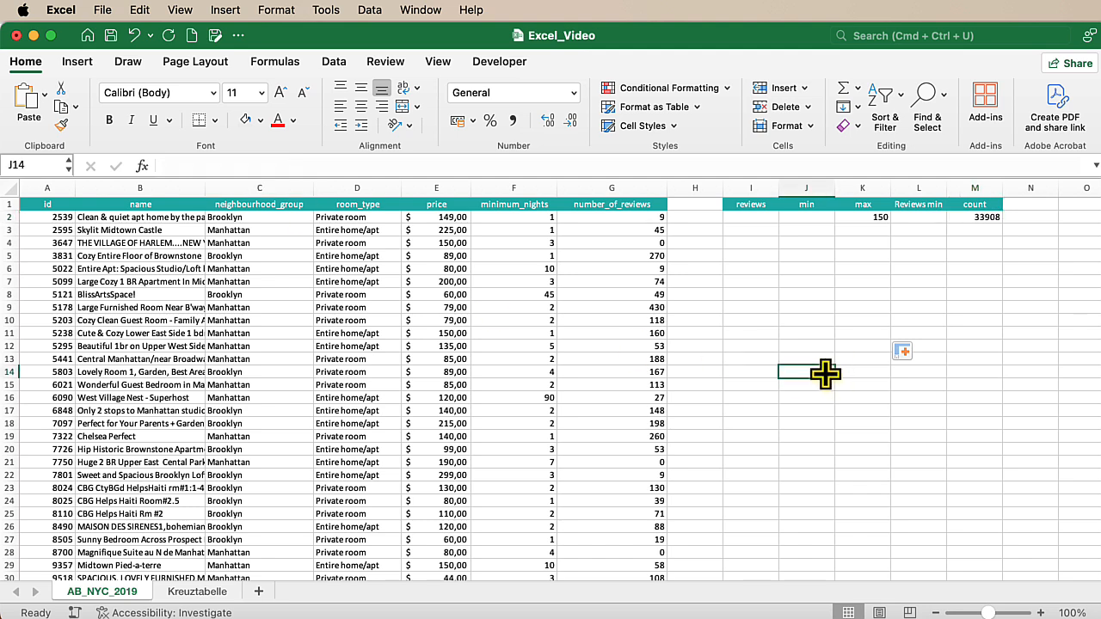
left_click(871, 219)
type("200")
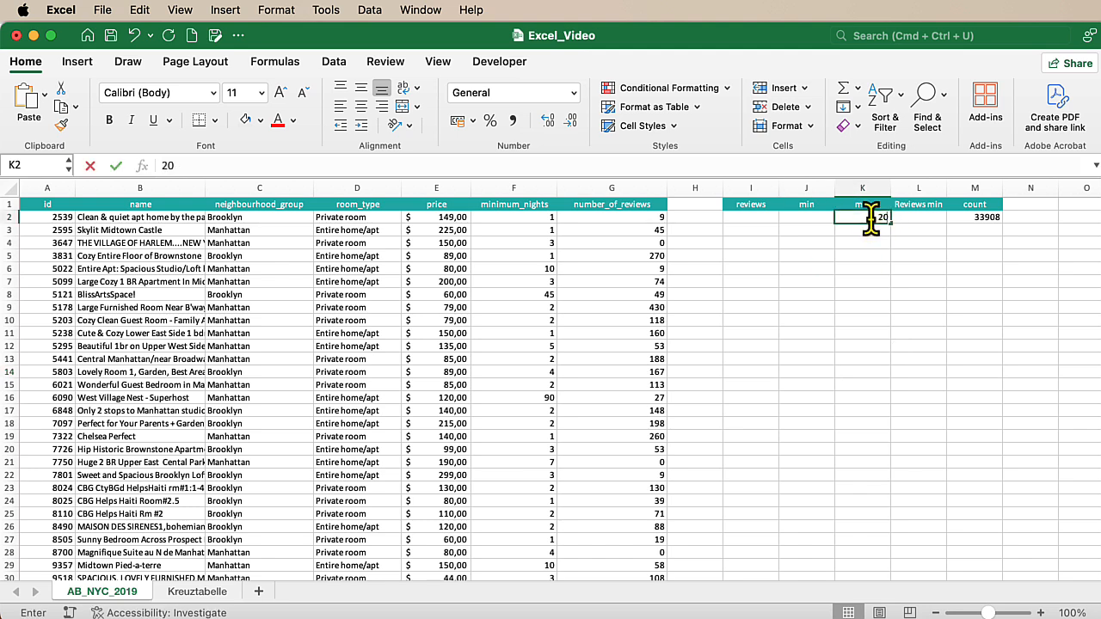
key("Return")
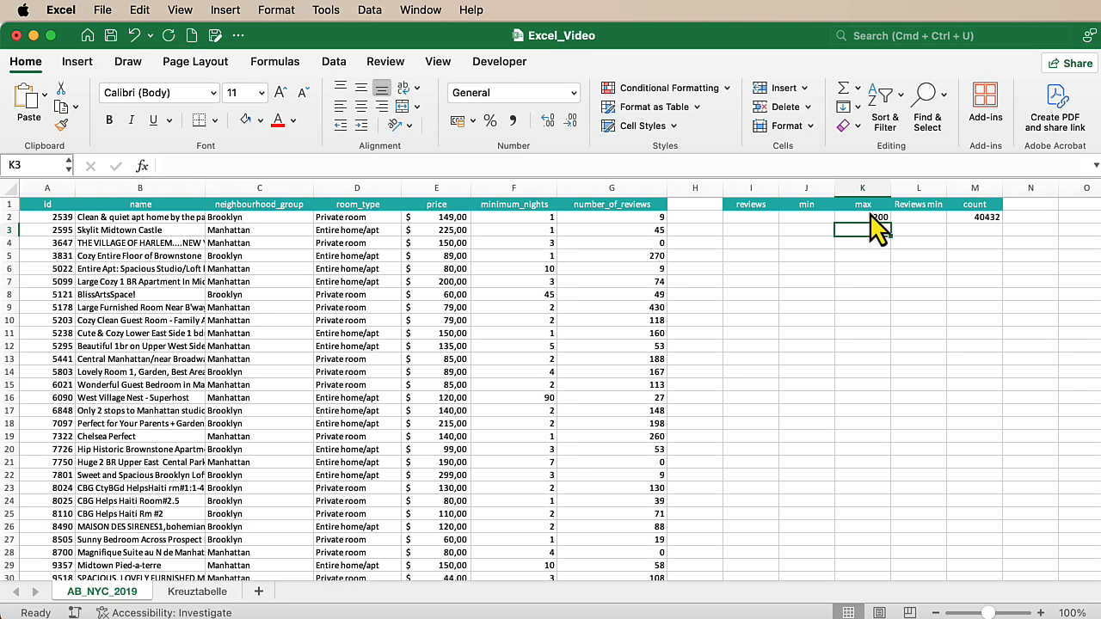
Test the count with max values of 50 and 15 in K2.
left_click(868, 215)
type("50")
key("Return")
left_click(867, 216)
type("15")
key("Return")
Set the max value in K2 back to 150 and select the count formula in M2.
left_click(867, 216)
type("150")
key("Return")
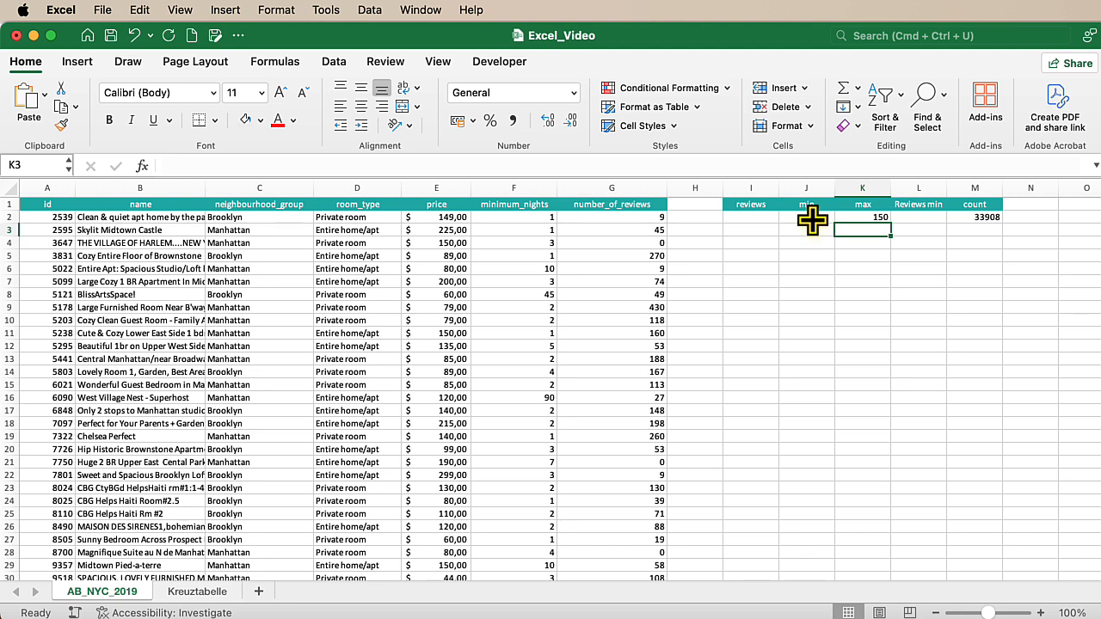
left_click(982, 217)
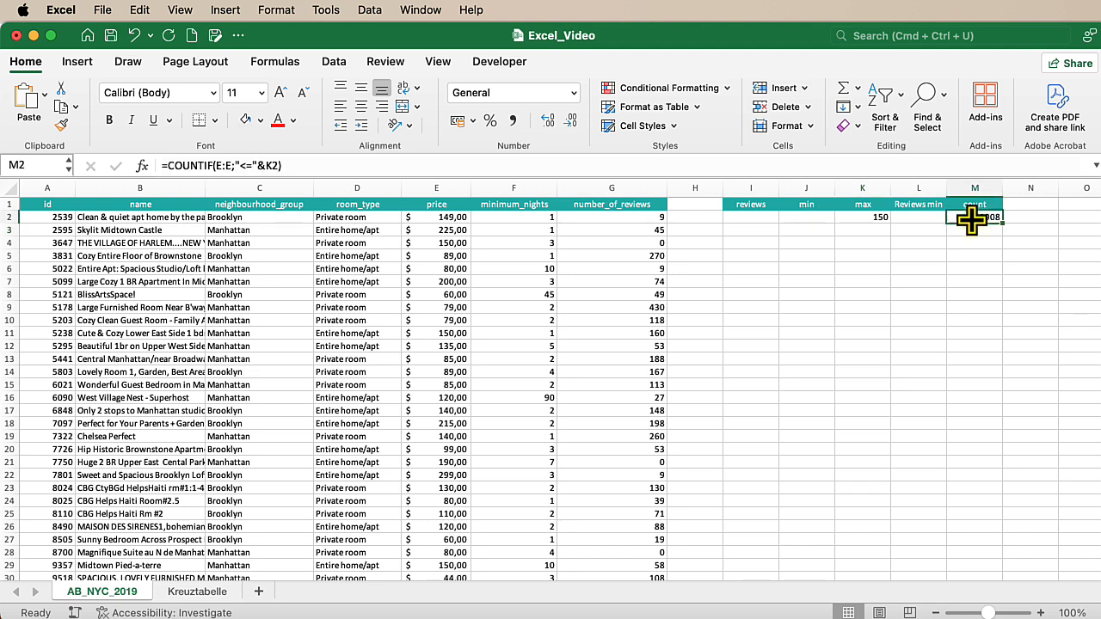
Change the function in the M2 count formula from COUNTIF to COUNTIFS.
left_click(274, 166)
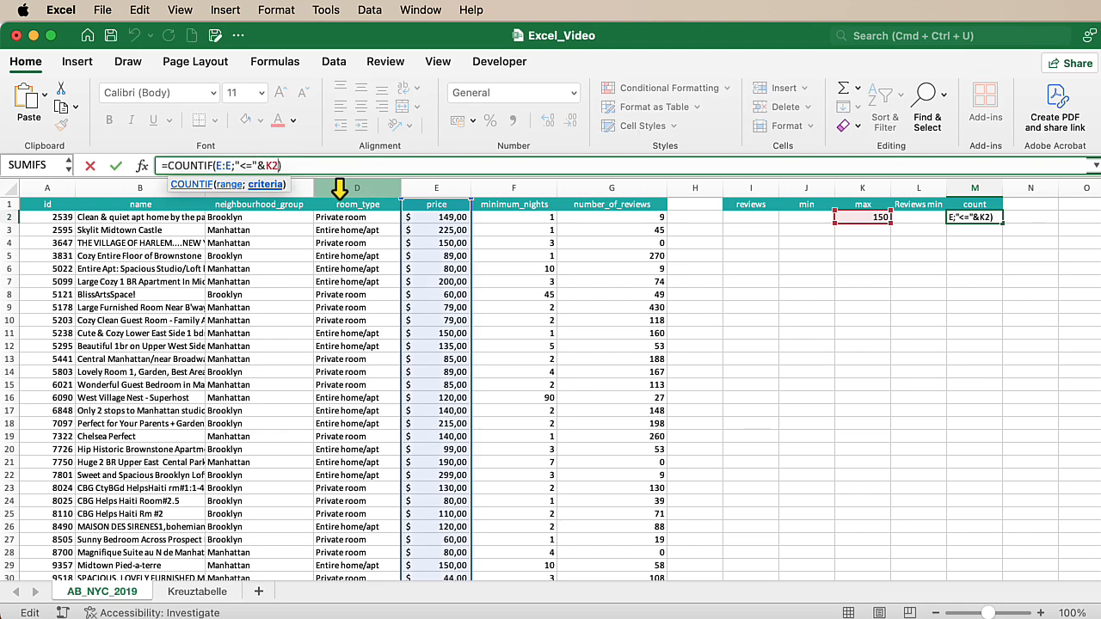
left_click(214, 165)
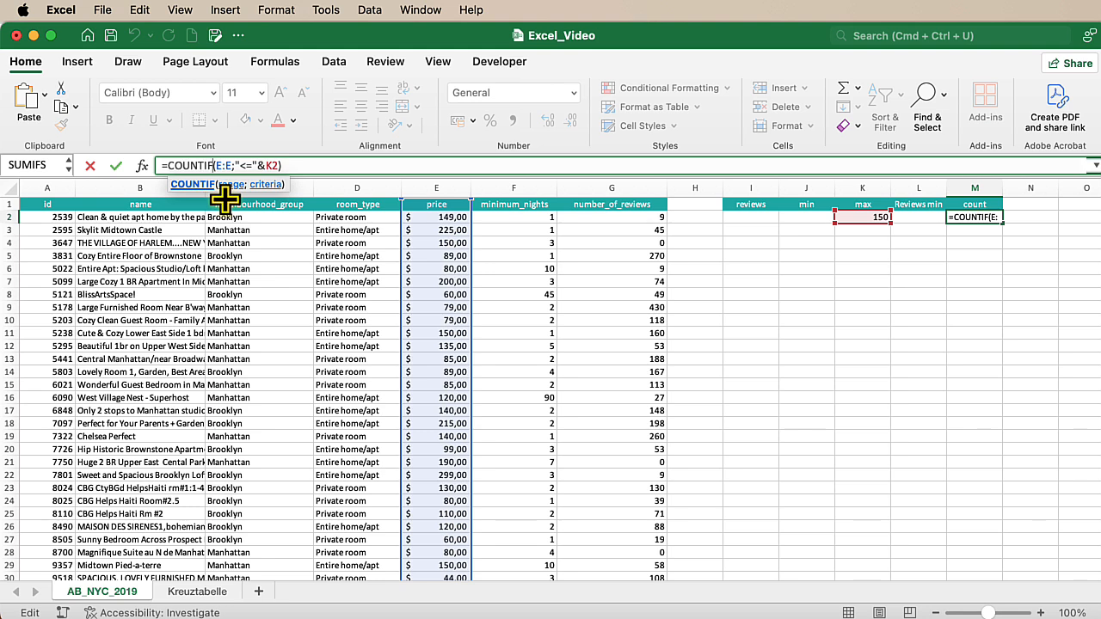
type("S")
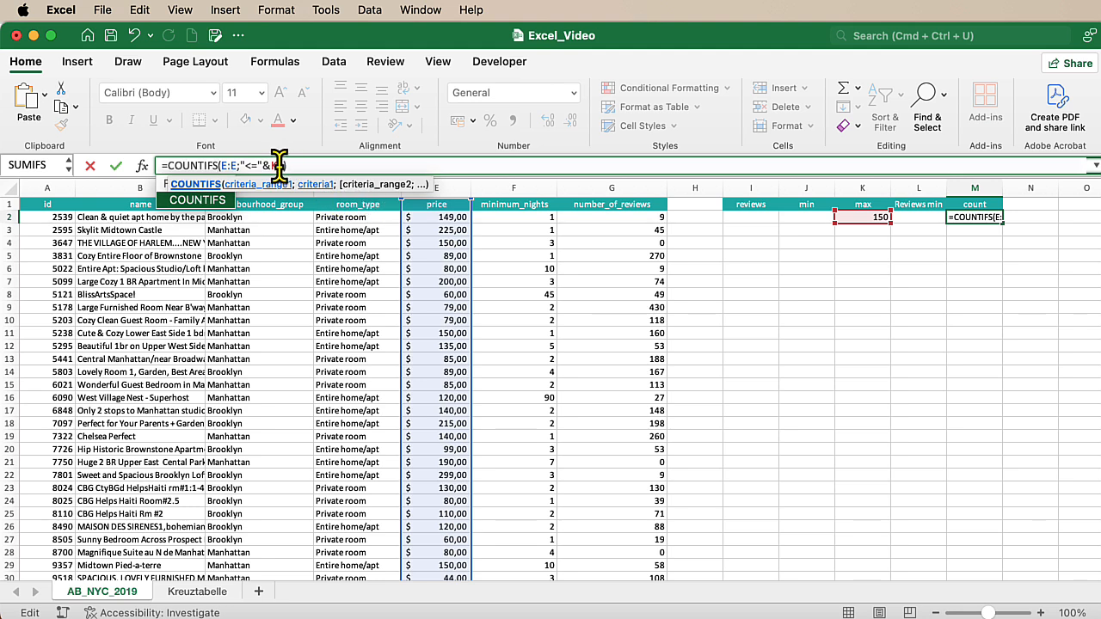
Add a second price criterion to the COUNTIFS formula in M2: E:E;">="&J2.
type(")")
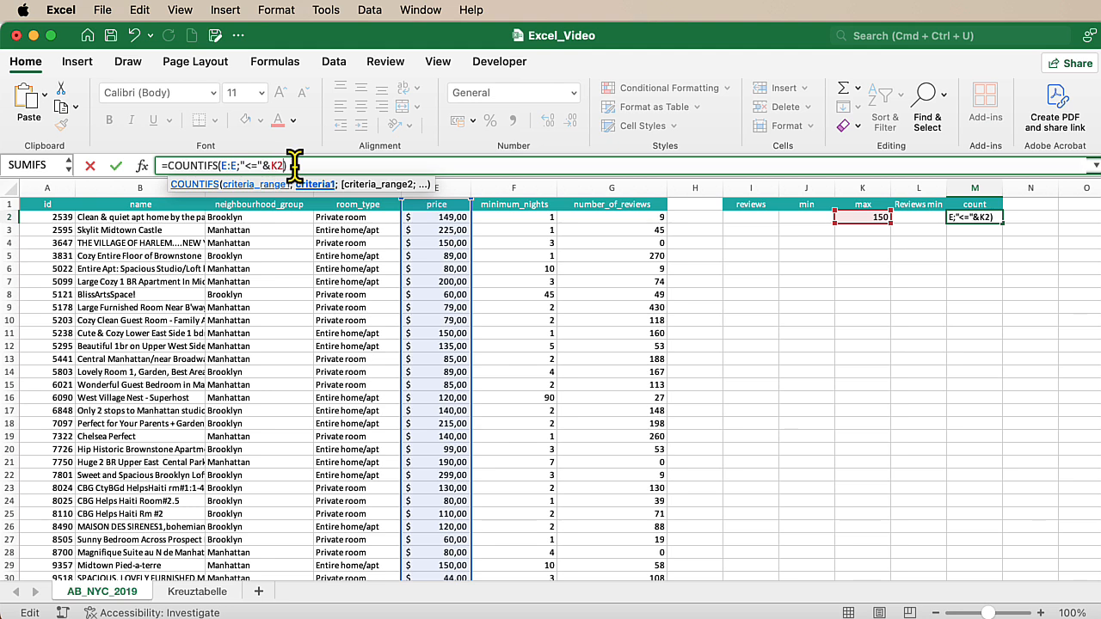
type(";")
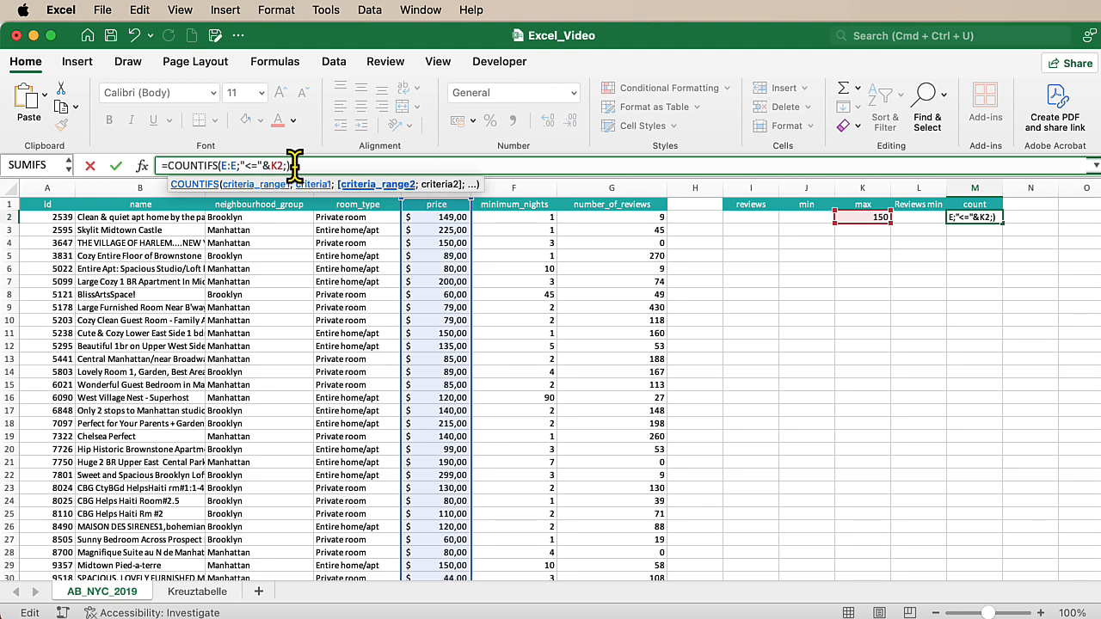
left_click(428, 194)
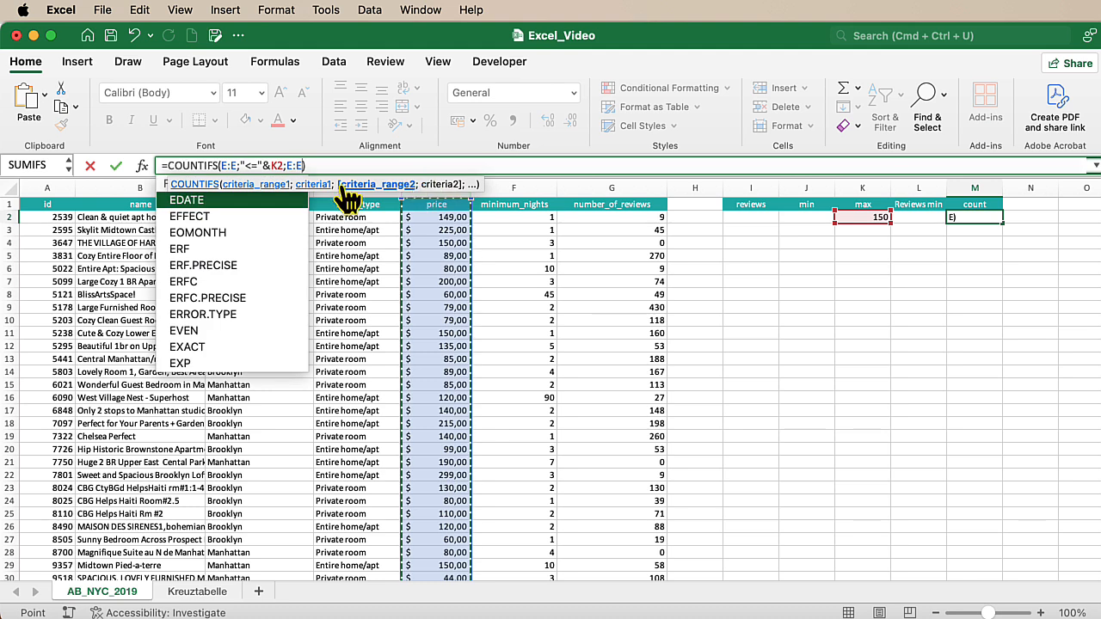
type(";")
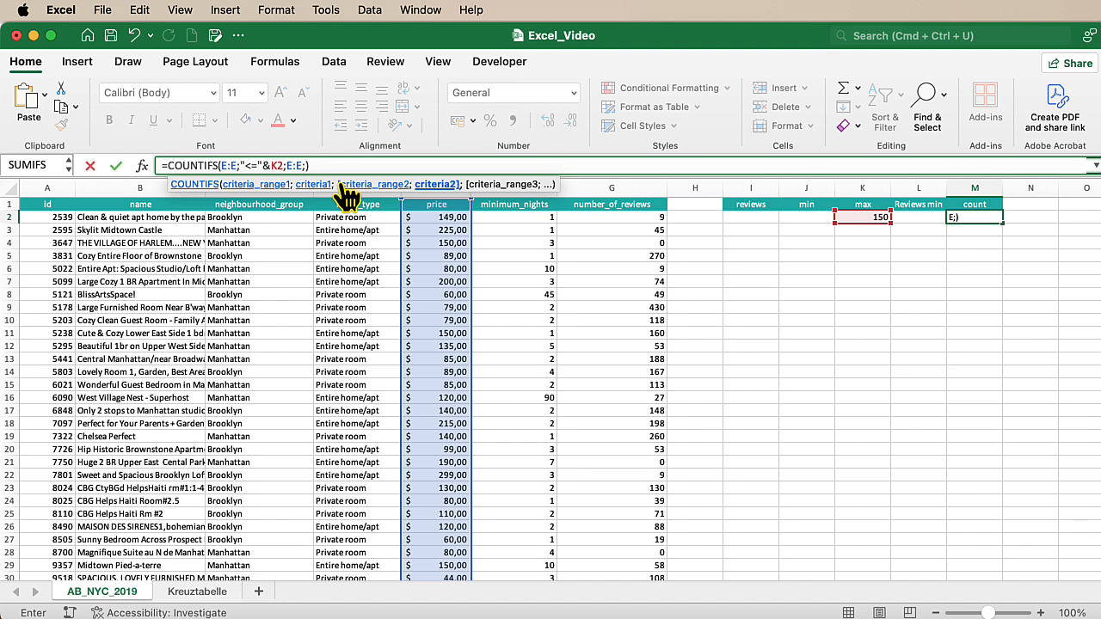
type("\"\">=\"&")
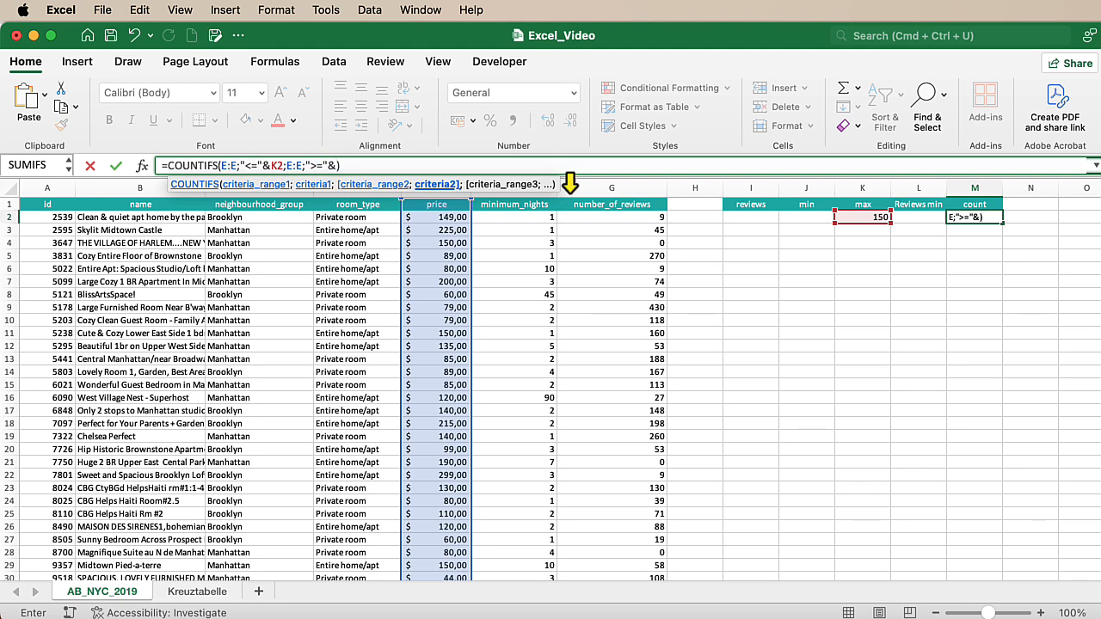
left_click(798, 219)
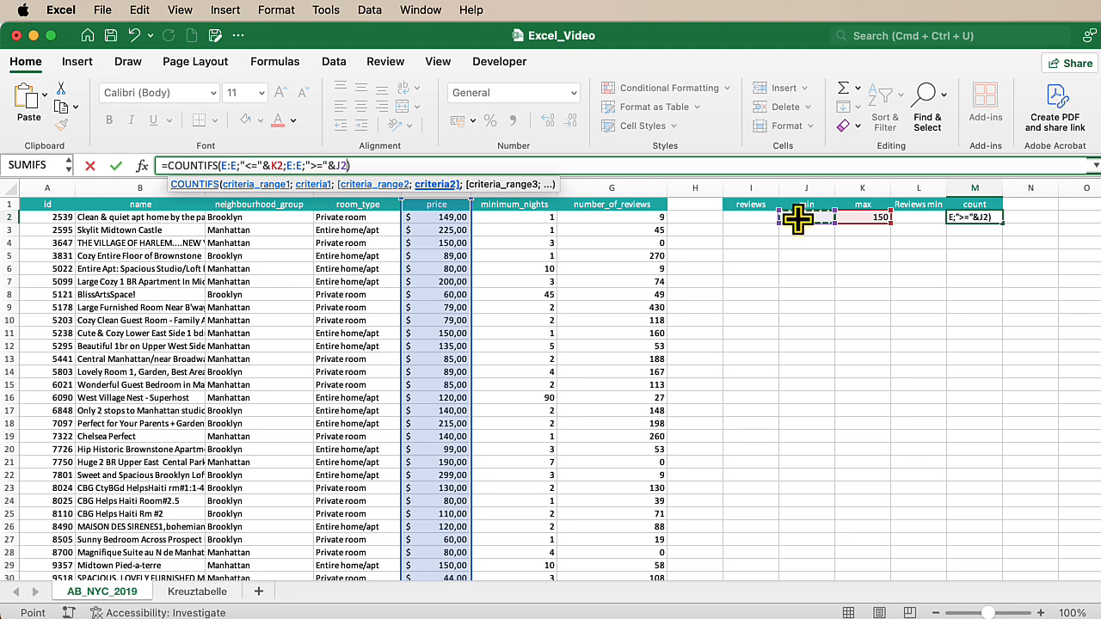
key("Return")
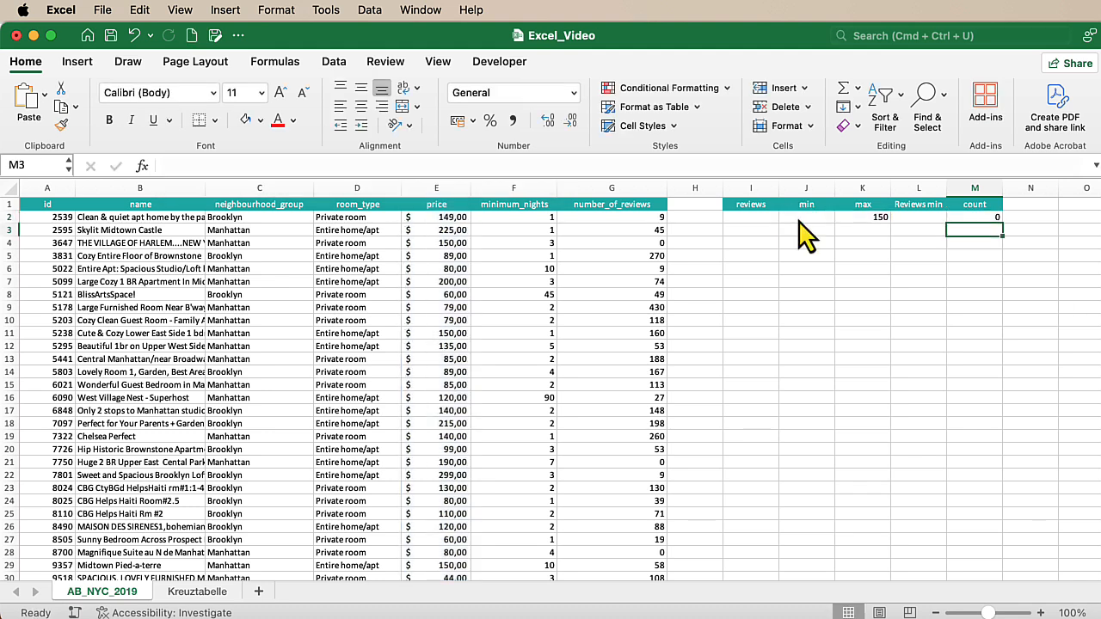
Test the count with a min price of 50 in J2, and set the min to 100.
left_click(968, 221)
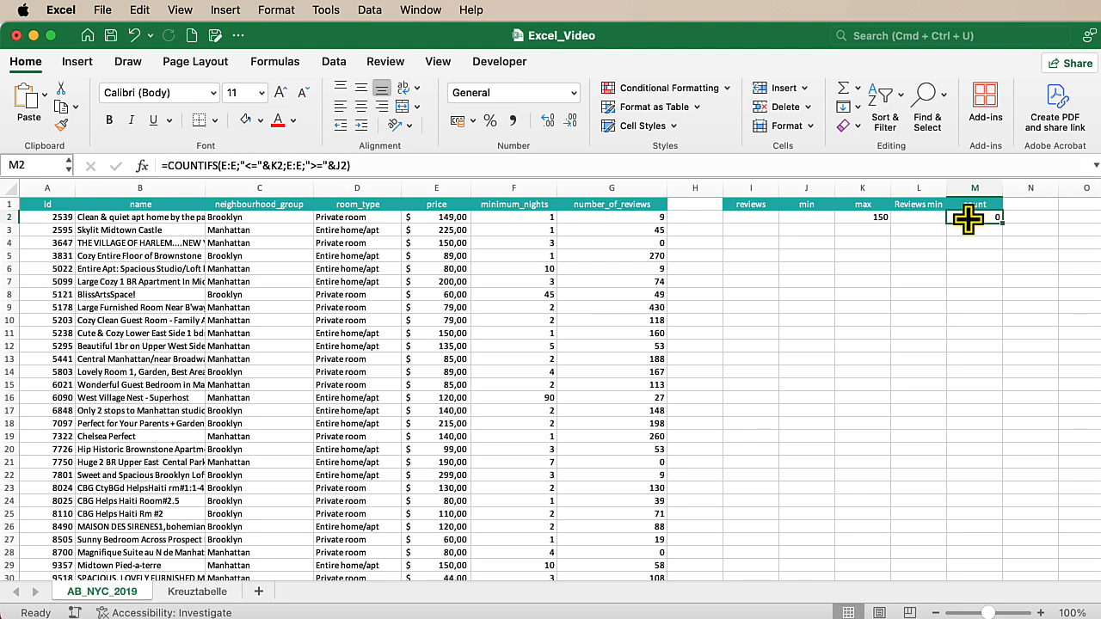
left_click(798, 218)
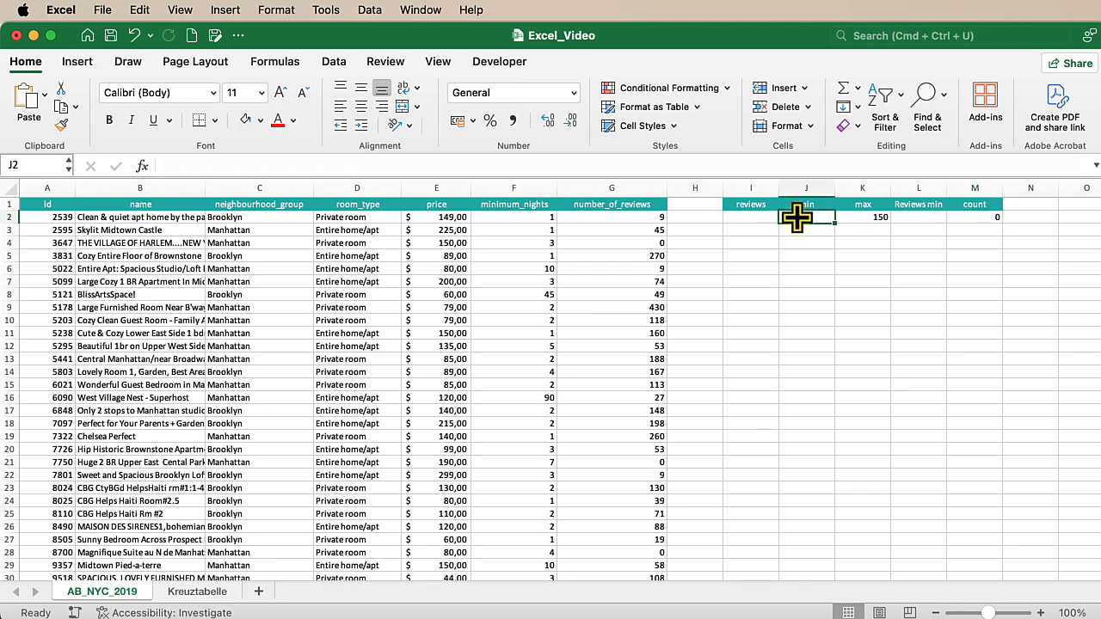
type("50")
key("Return")
left_click(798, 217)
type("100")
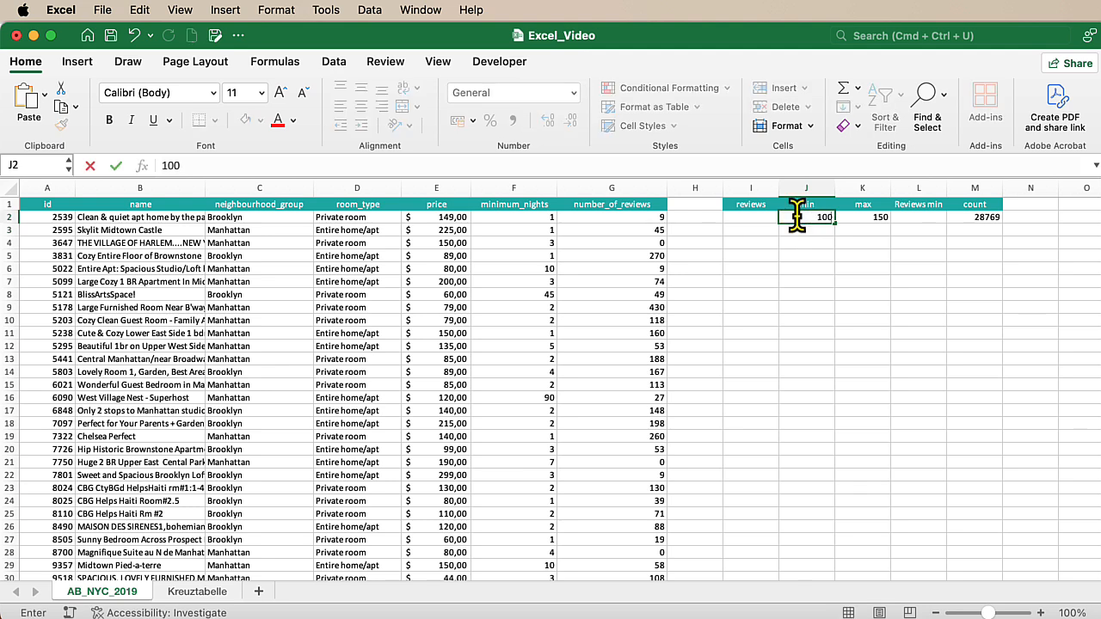
key("Return")
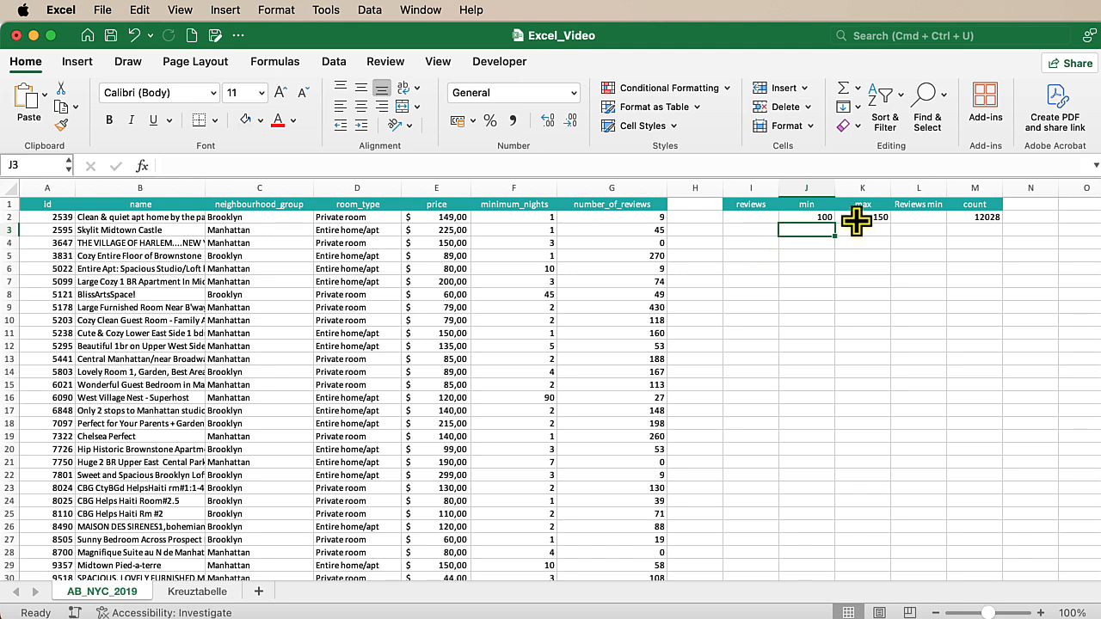
Enter 3 in L2 under the Reviews min heading.
left_click(912, 220)
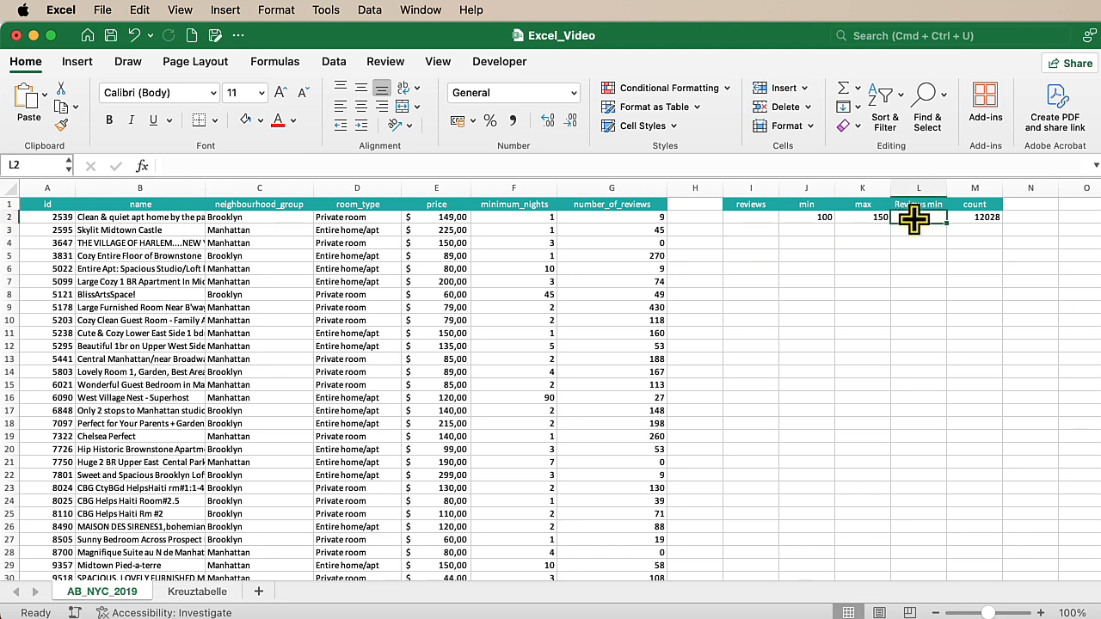
type("3")
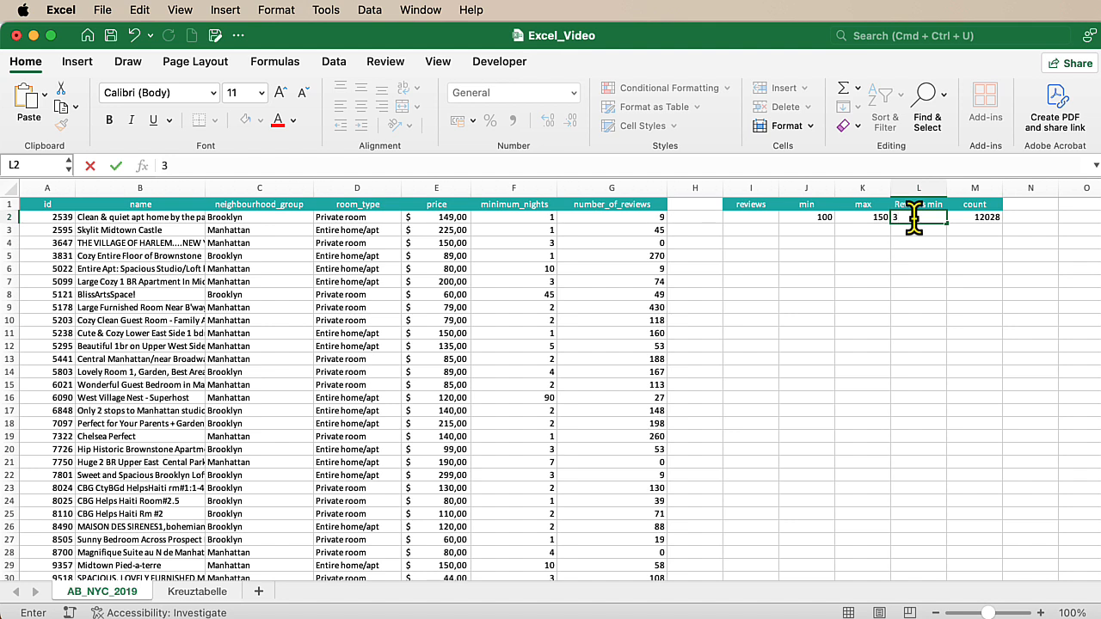
key("Return")
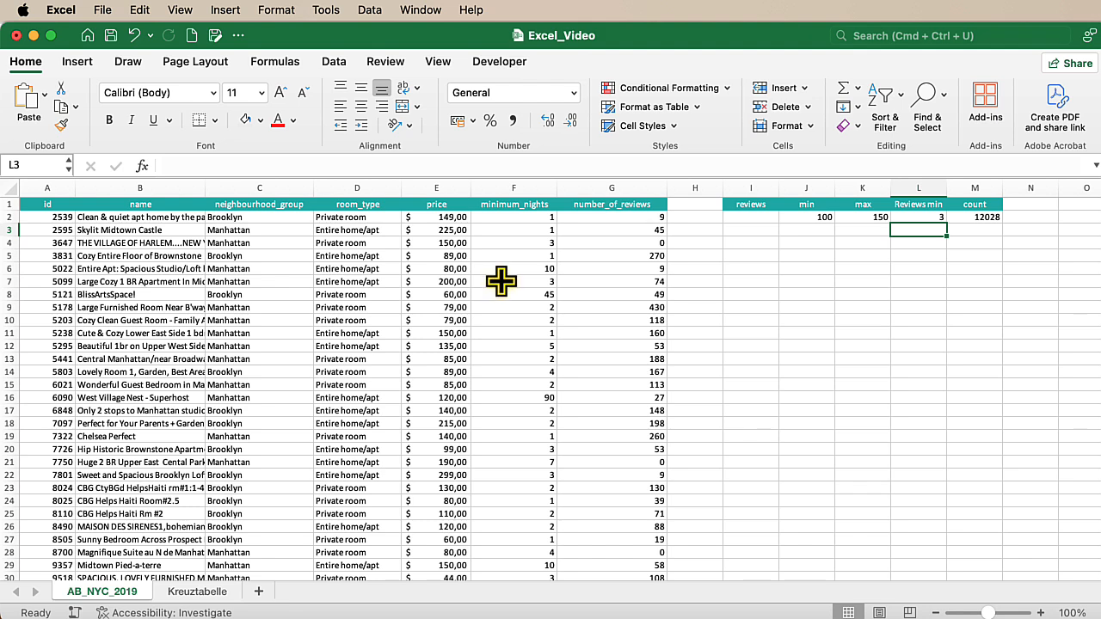
Add a minimum-nights criterion to the COUNTIFS formula in M2: F:F;"<="&L2.
left_click(991, 218)
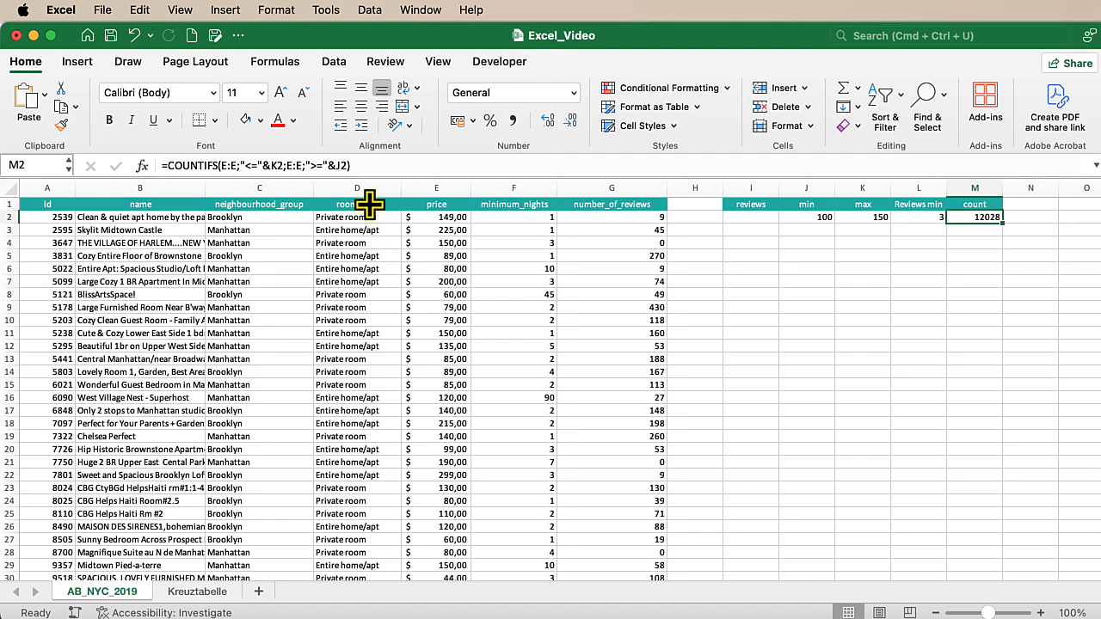
left_click(352, 165)
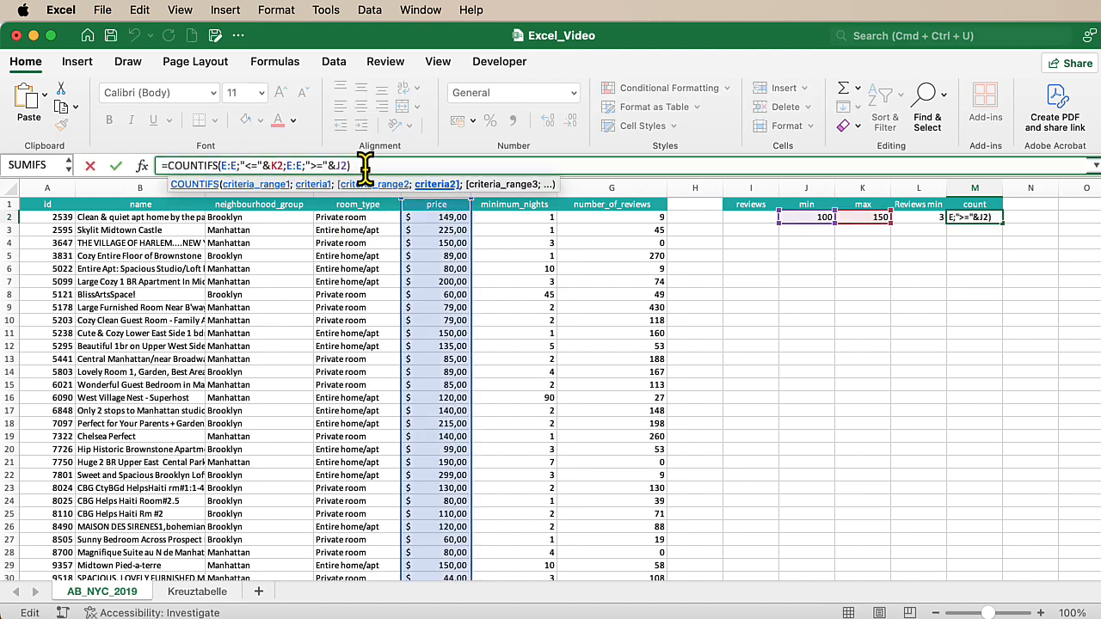
type(";")
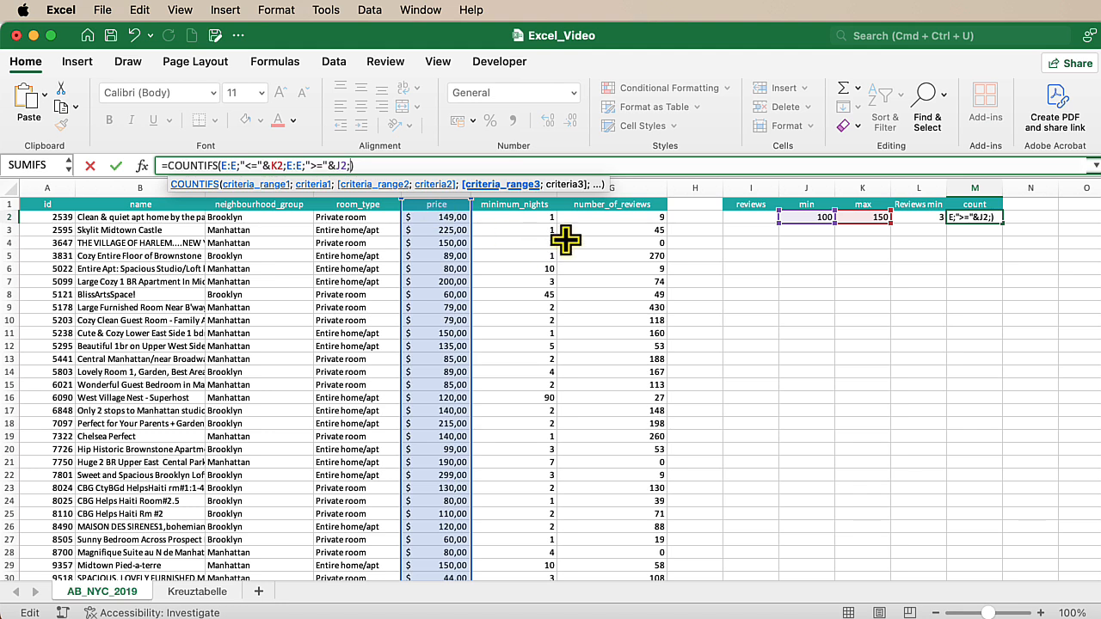
left_click(533, 196)
type(";")
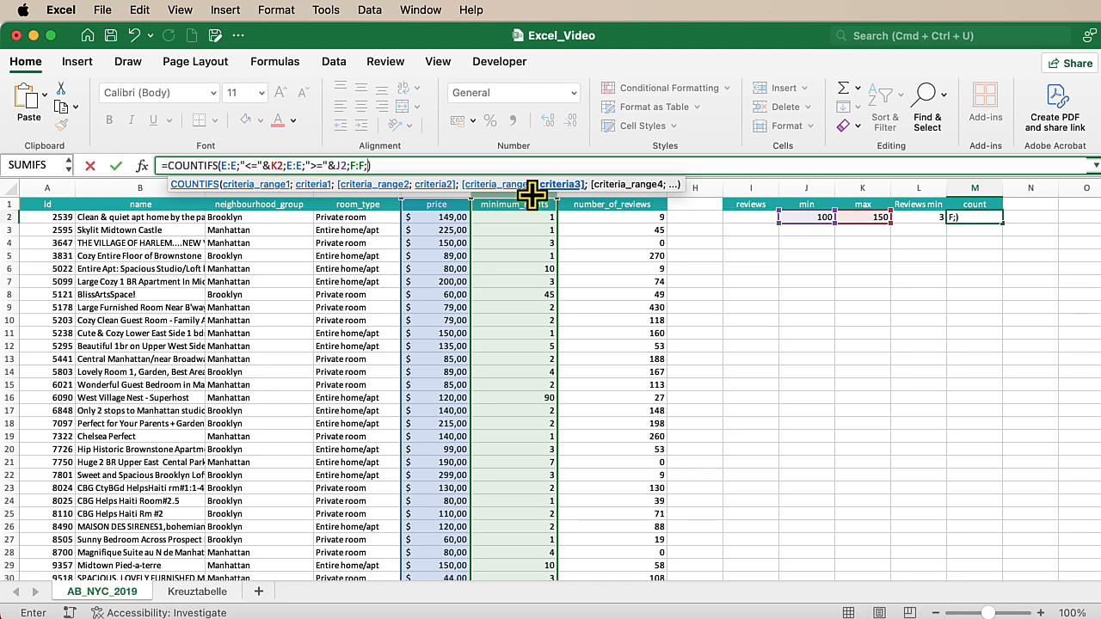
type("\"<=\"&")
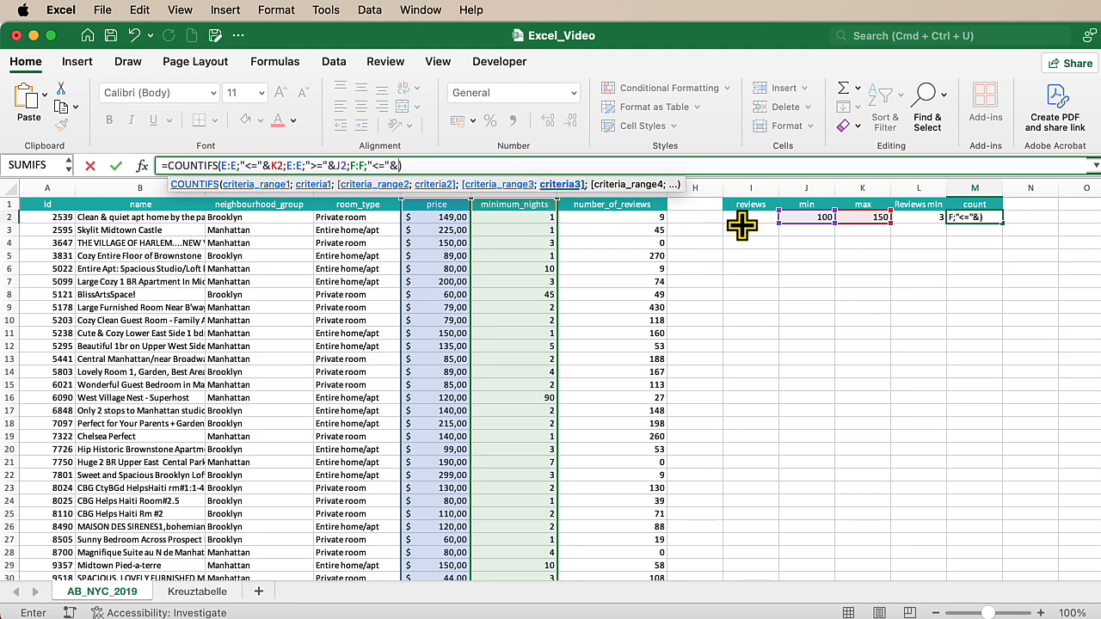
left_click(907, 220)
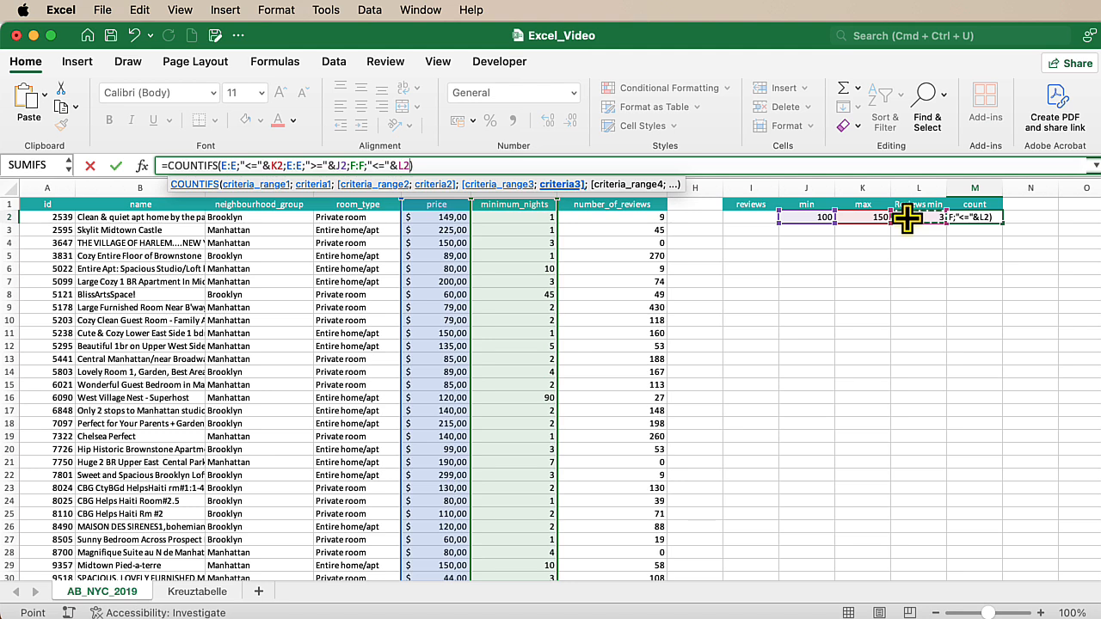
key("Return")
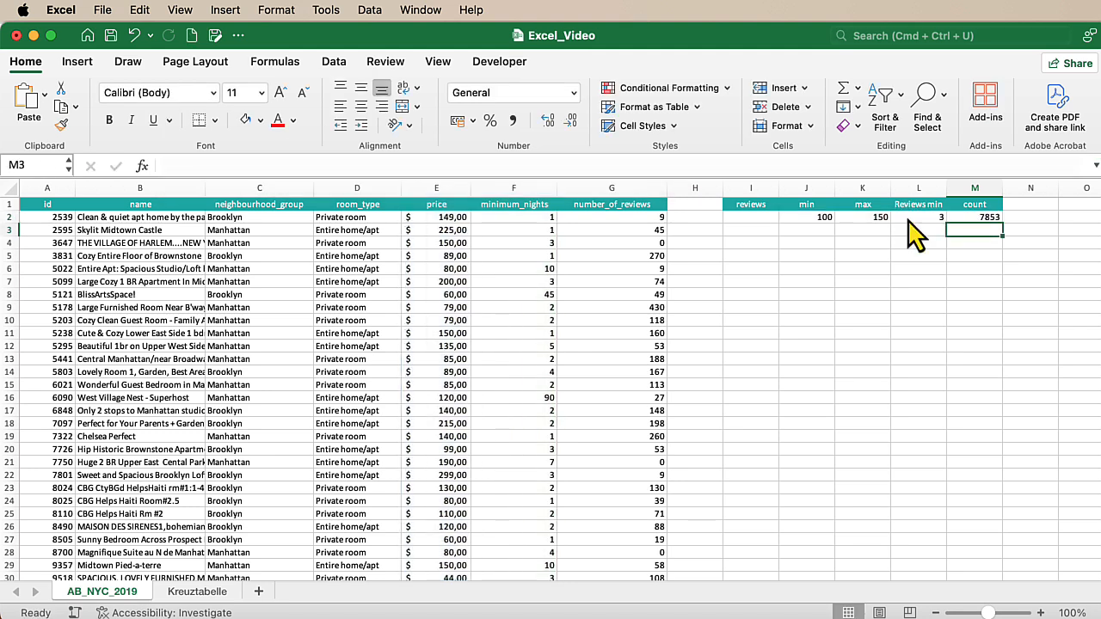
Enter 100 in I2 under the reviews heading.
left_click(767, 223)
type("100")
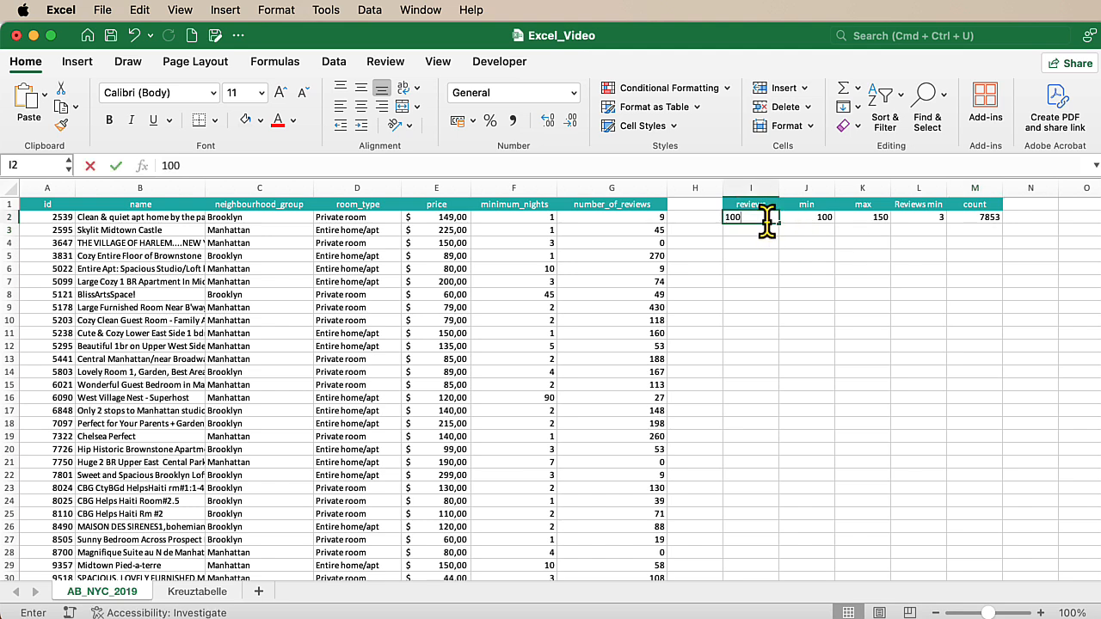
key("Return")
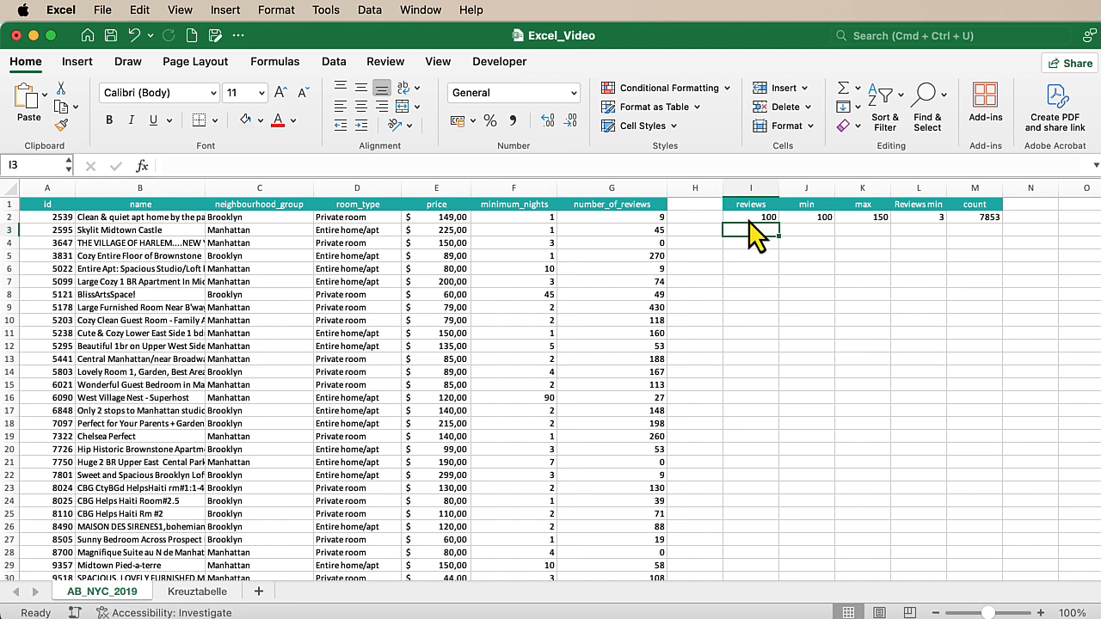
Add a number-of-reviews criterion to the COUNTIFS formula in M2: G:G;">="&I2.
left_click(985, 218)
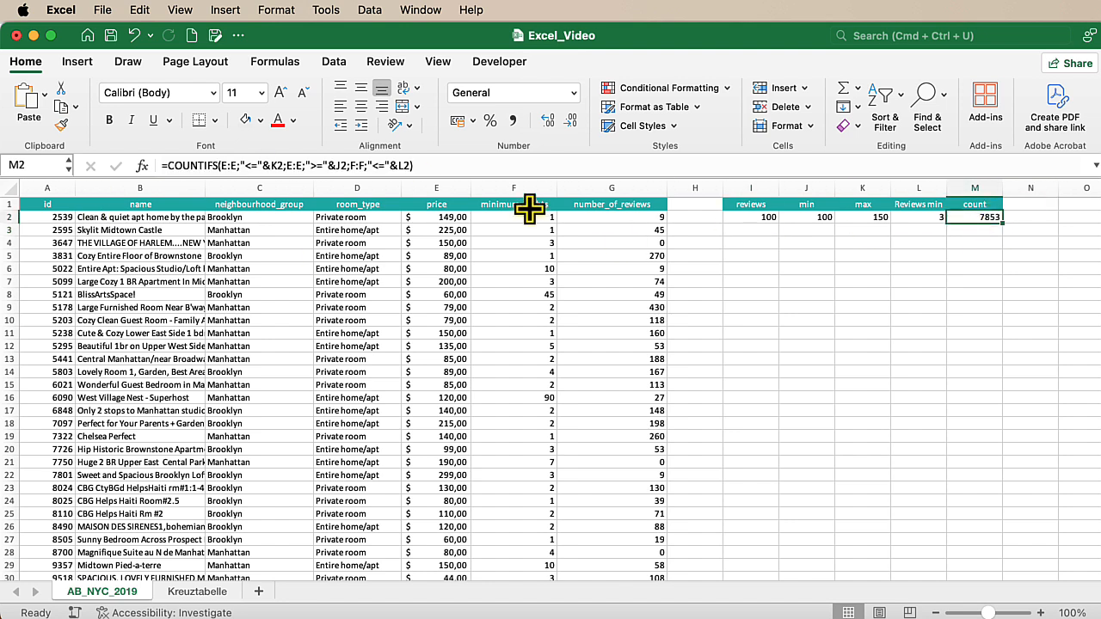
left_click(407, 164)
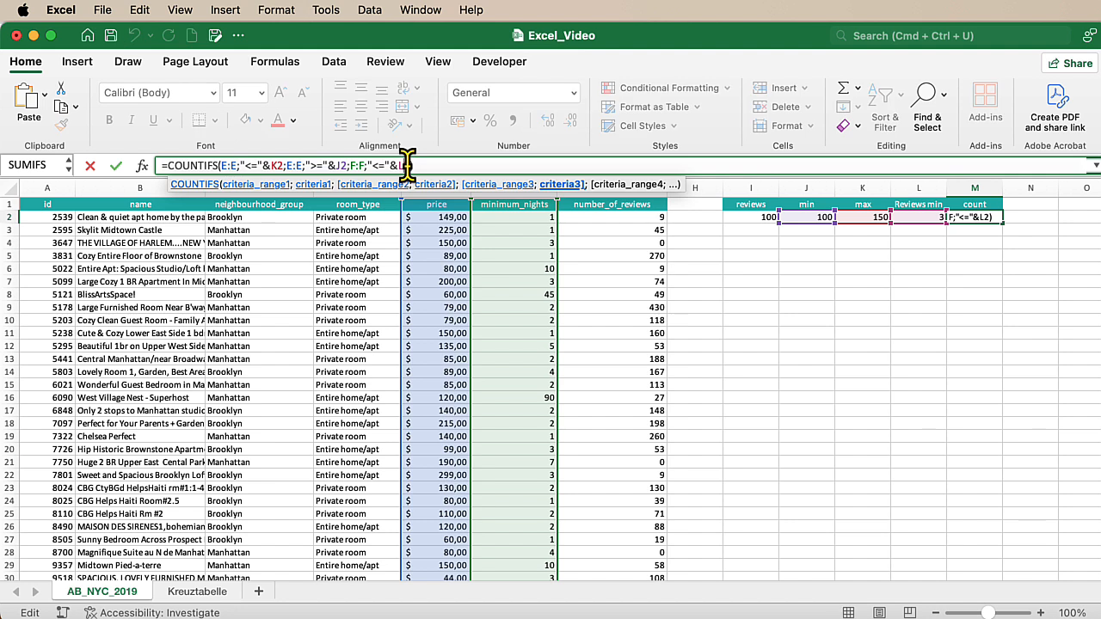
type(";G:G")
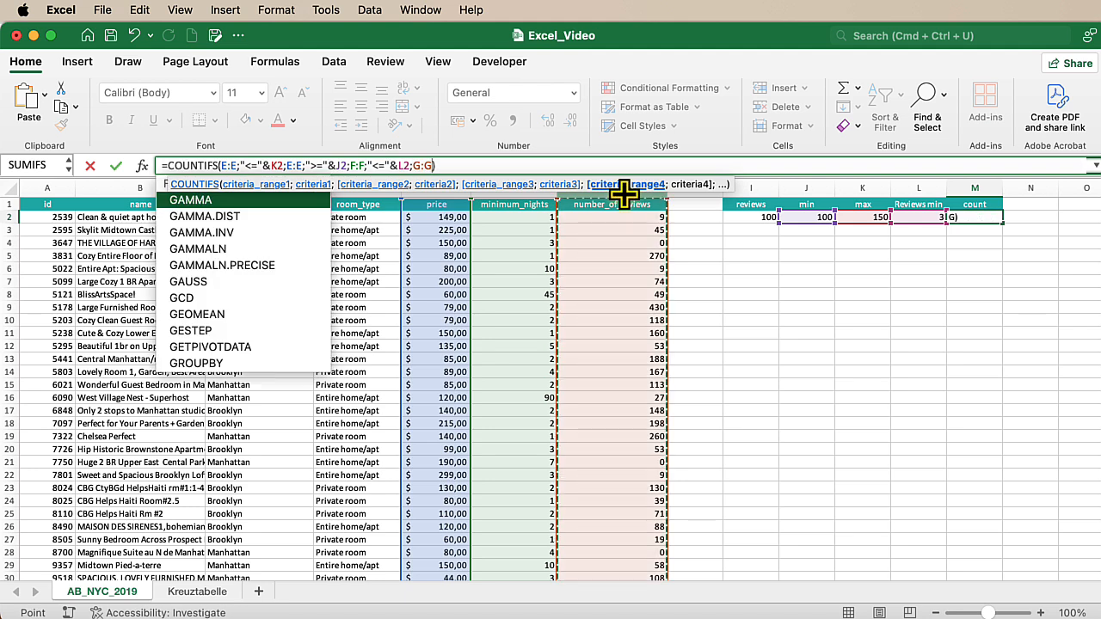
left_click(623, 196)
type(";\">=")
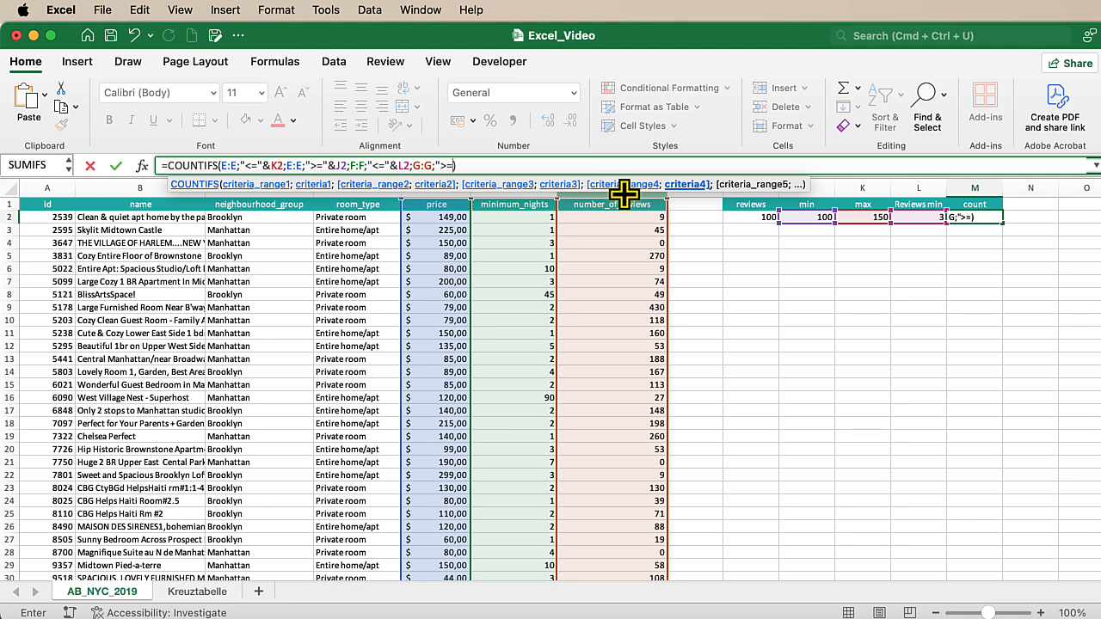
type("\"&")
left_click(734, 218)
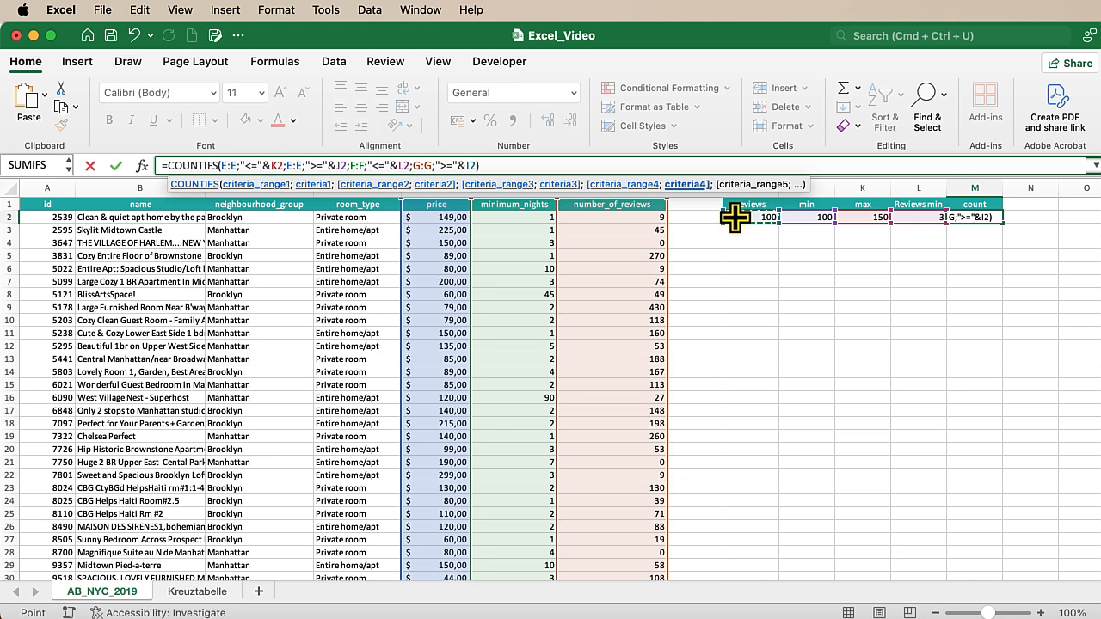
type(")")
key("Return")
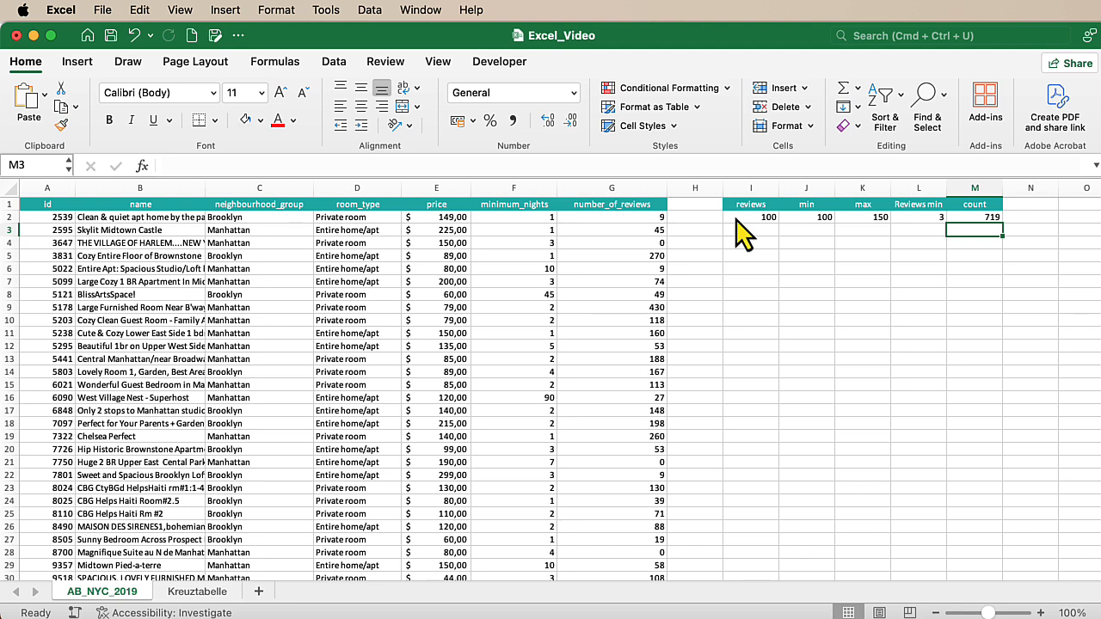
Test the count with 500 reviews in I2, and set the reviews value to 200.
left_click(745, 219)
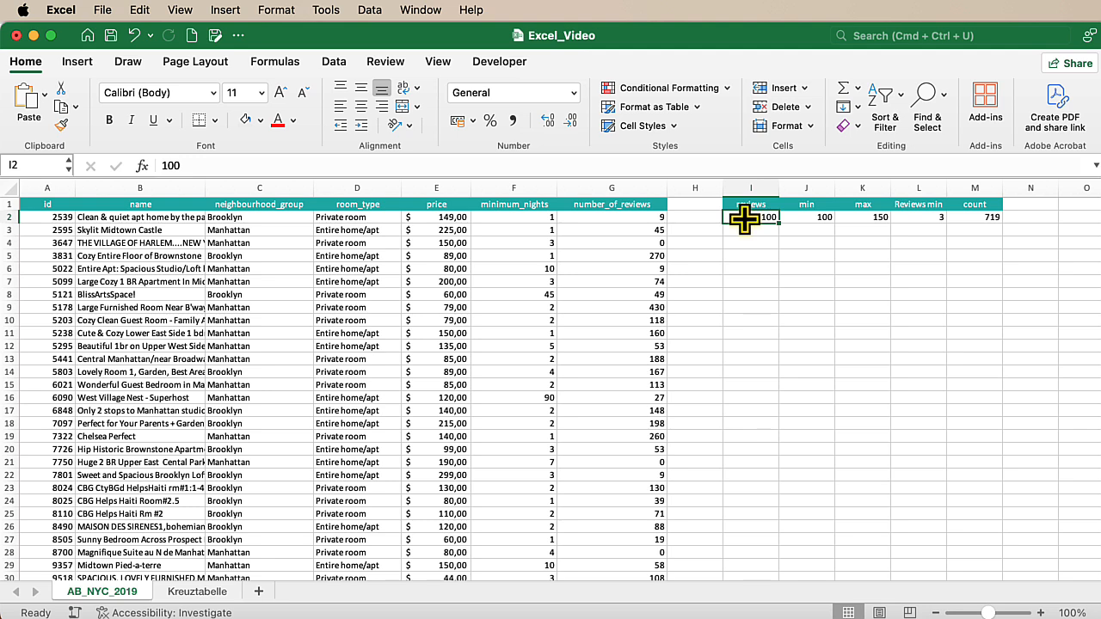
type("500")
key("Return")
left_click(745, 219)
type("200")
key("Return")
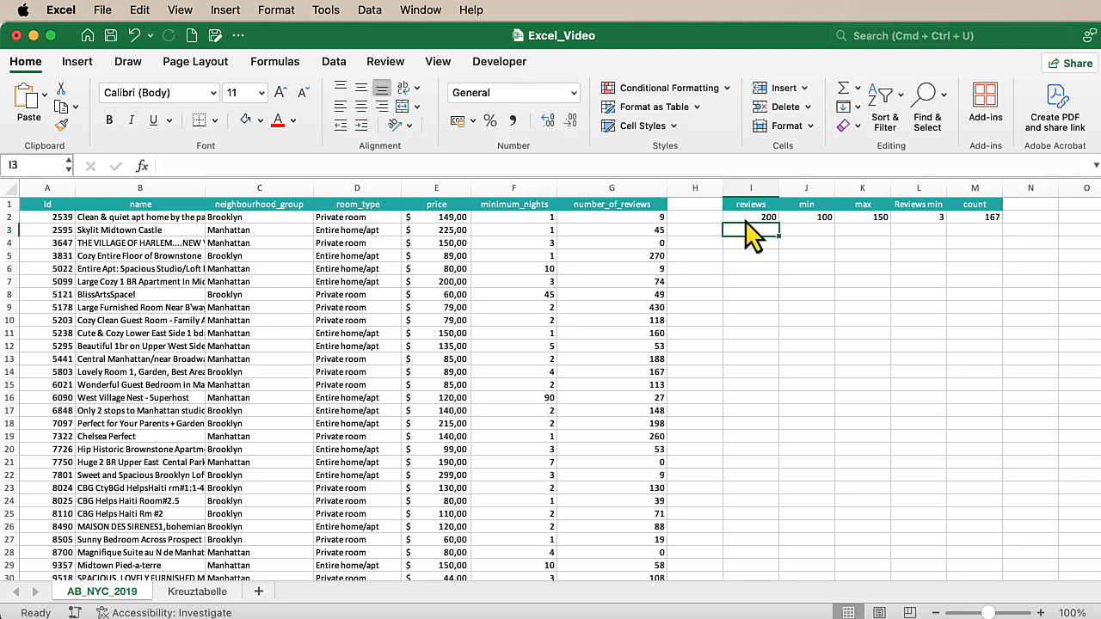